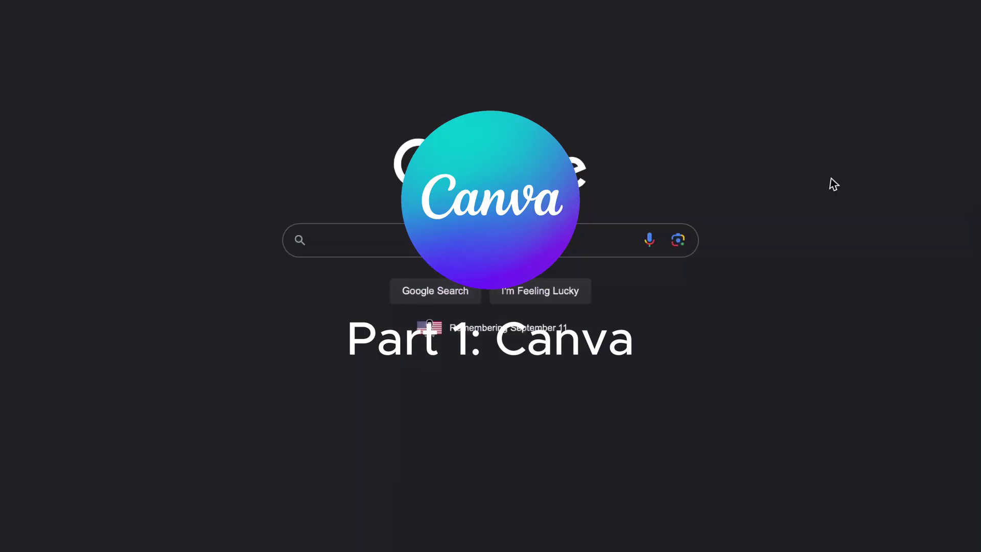
Find the Canva website through a Google search for "canva" and open its sign-up
click(530, 239)
text(ca)
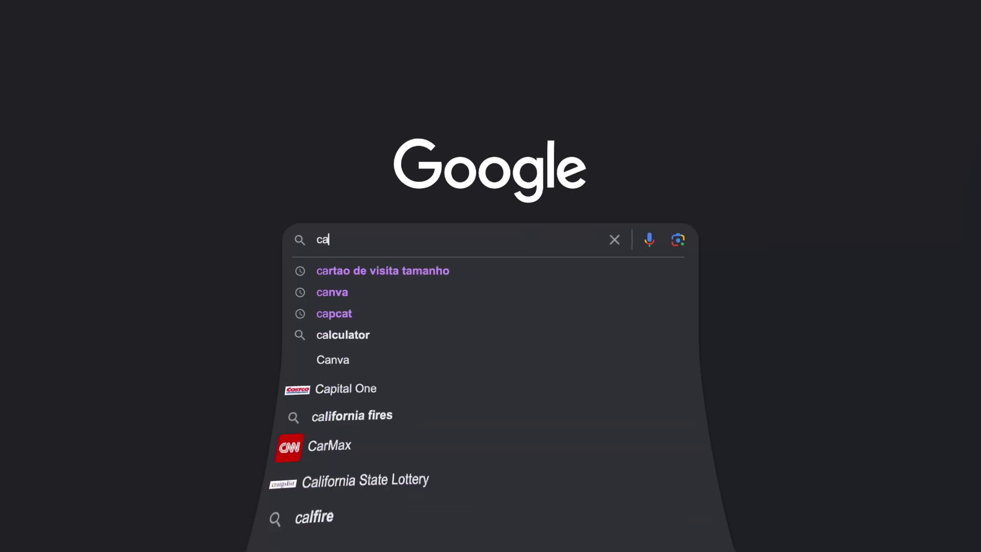
text(nva)
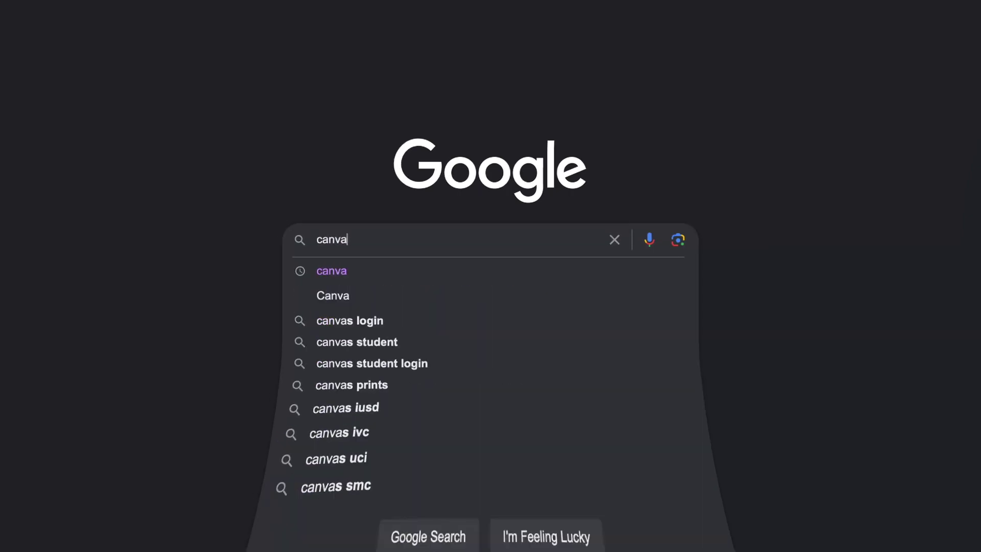
key(Return)
click(211, 189)
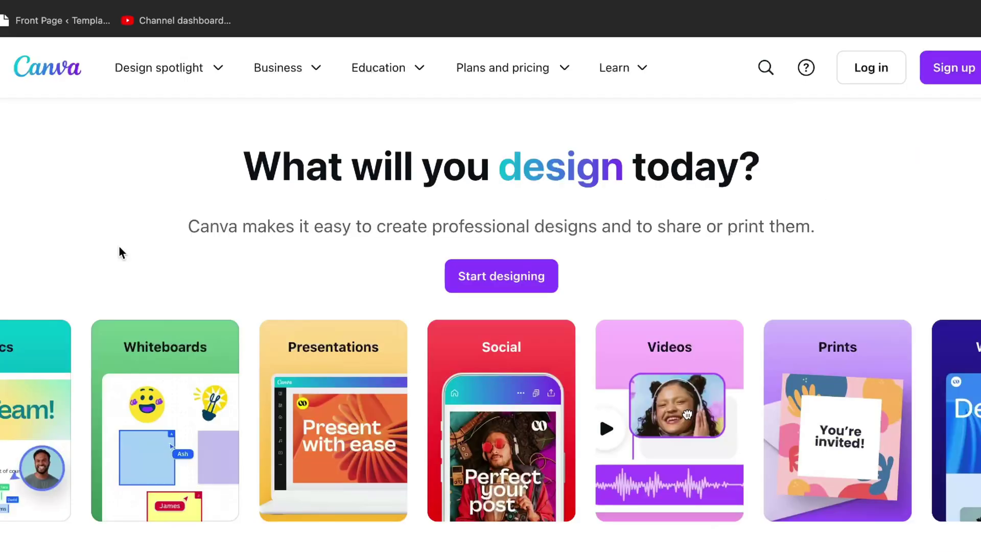
click(946, 68)
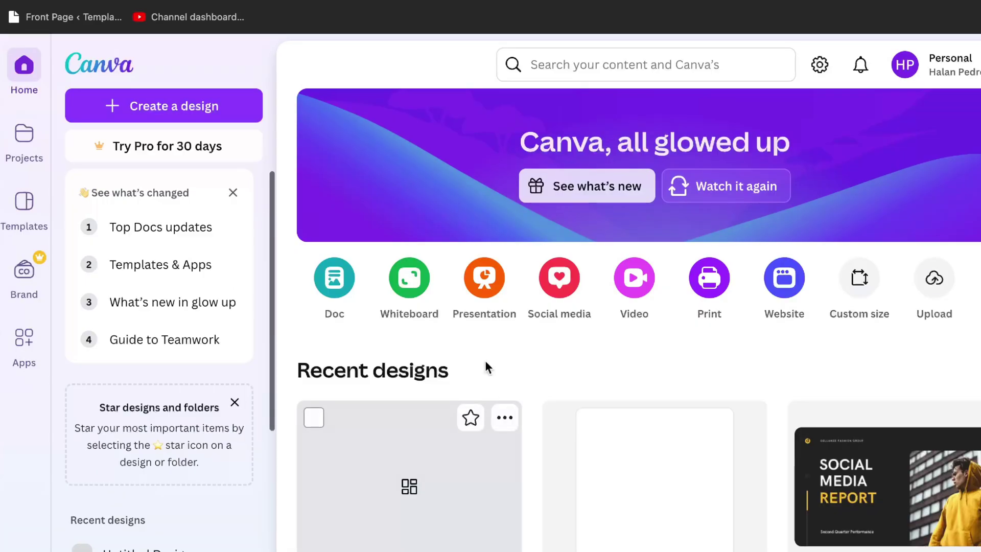
Create a new custom-size design 9 cm wide and 16 cm high
click(168, 107)
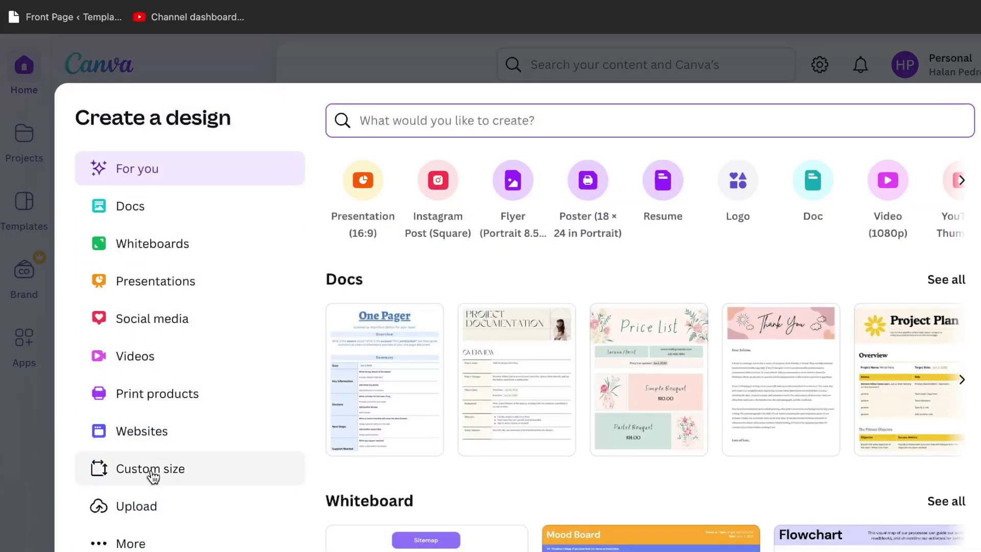
click(153, 477)
click(869, 206)
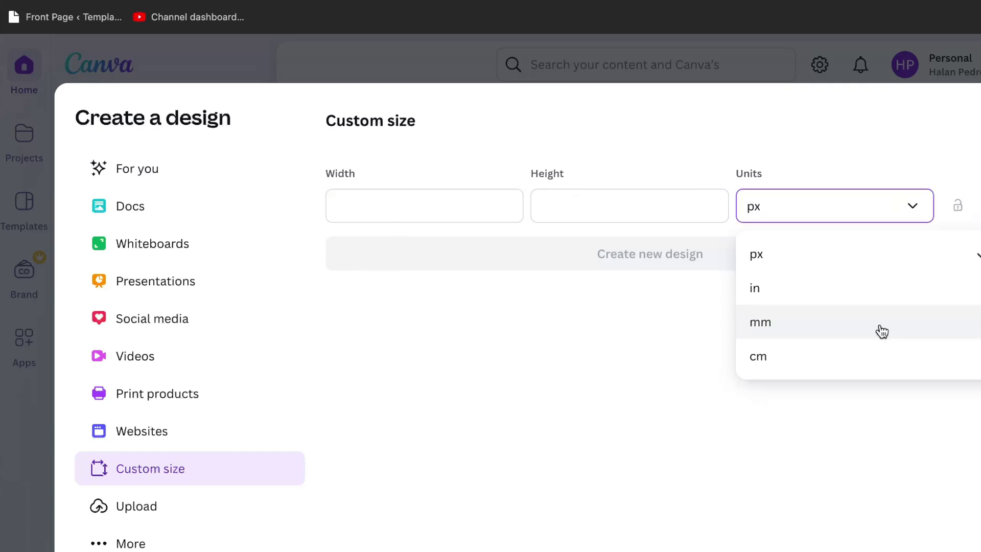
click(887, 353)
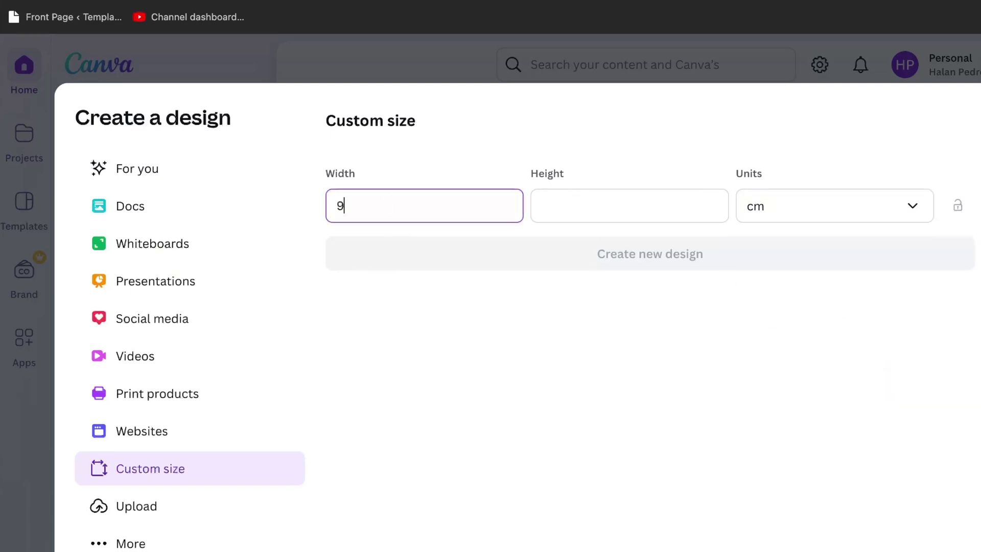
text(16)
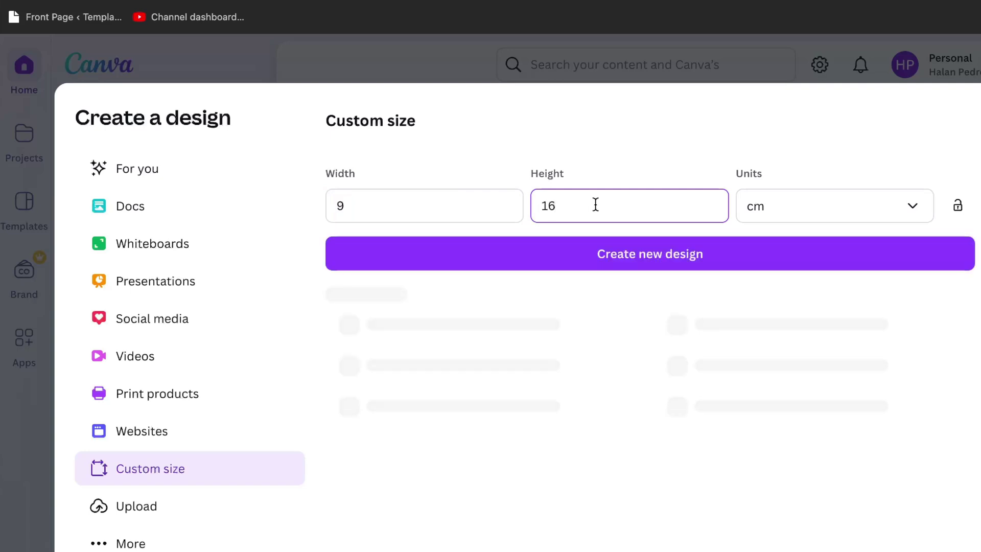
click(651, 260)
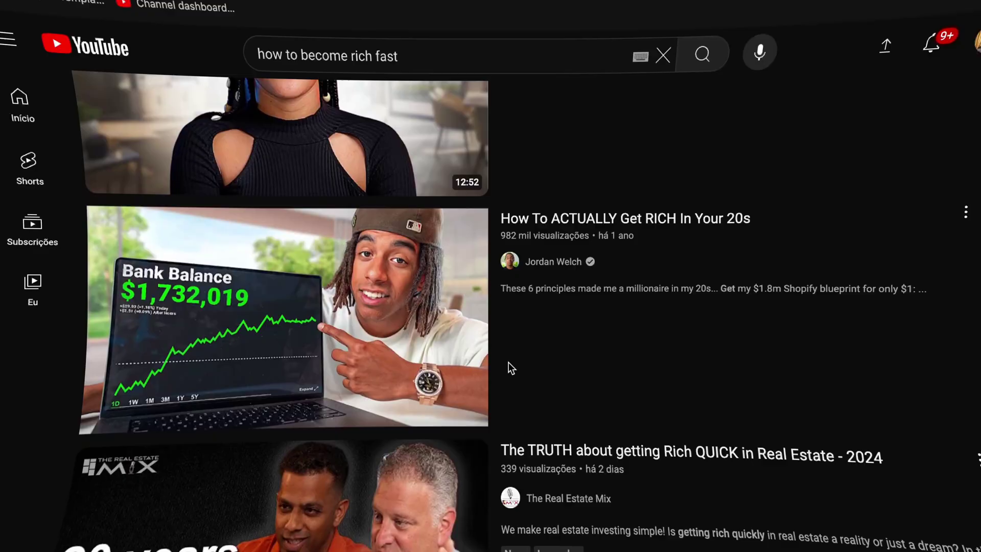
scroll(508, 364, down, 15)
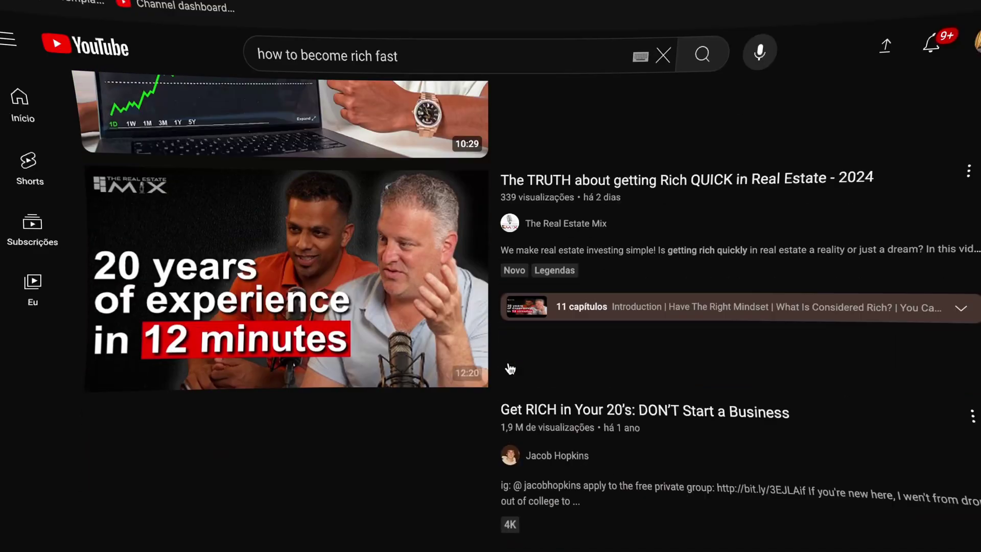
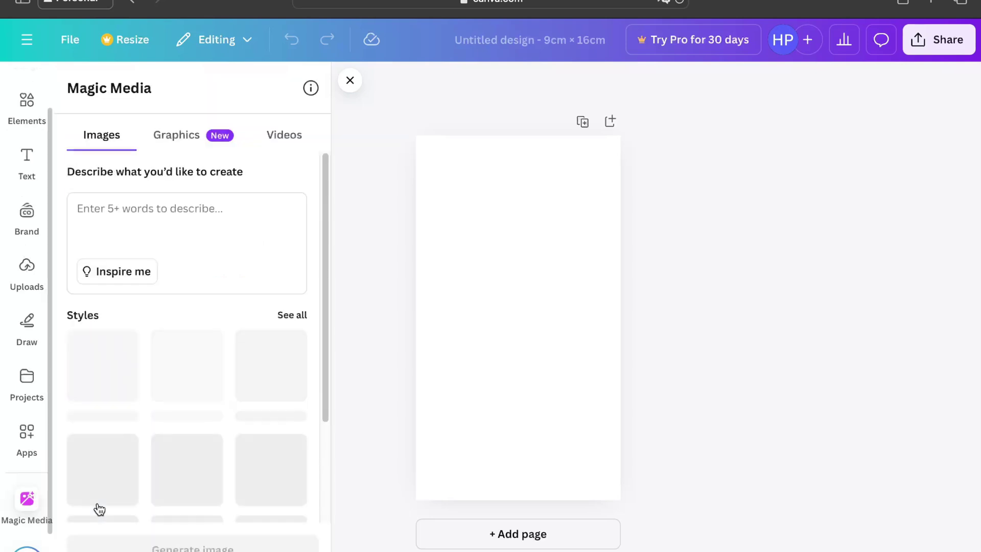
Generate AI images in Magic Media from the prompt "Pot of carbs"
click(179, 218)
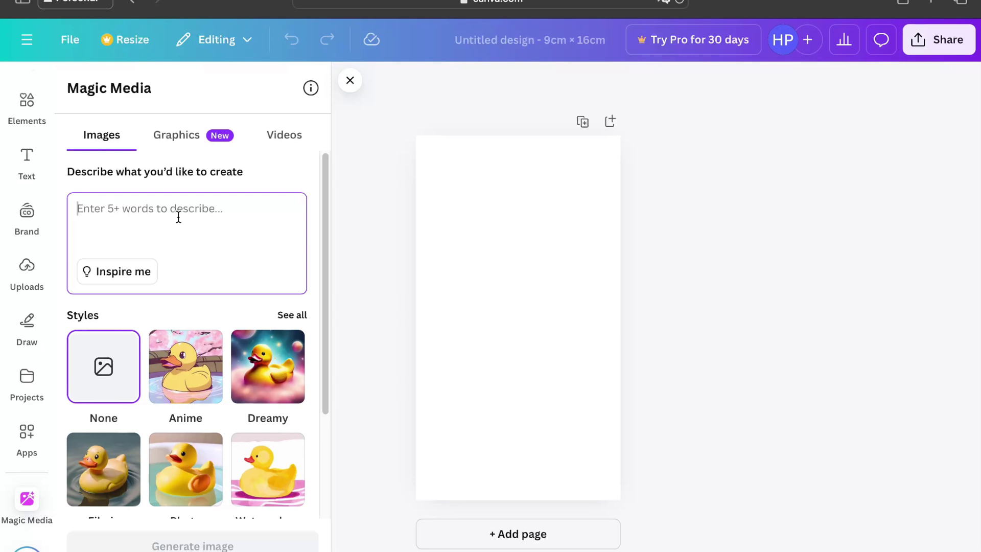
text(Pot of carbs)
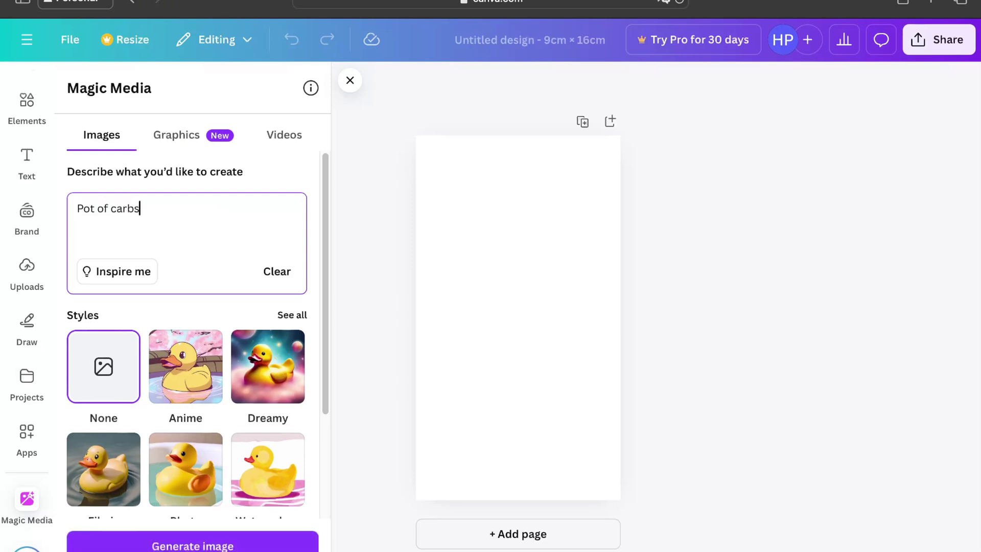
key(Return)
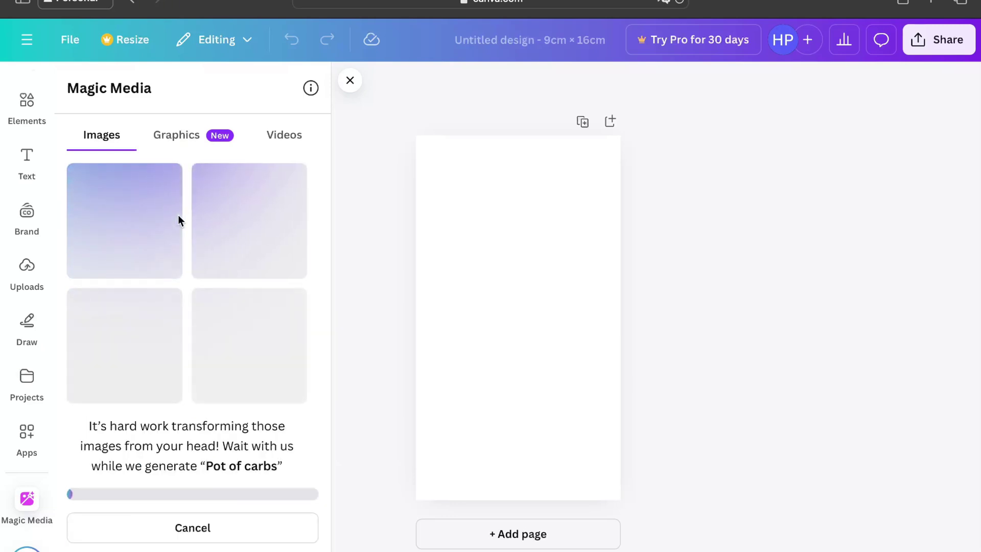
Place the generated photo of spaghetti in a black pot on the page, enlarged to span the full width and centred
drag(234, 231, 521, 309)
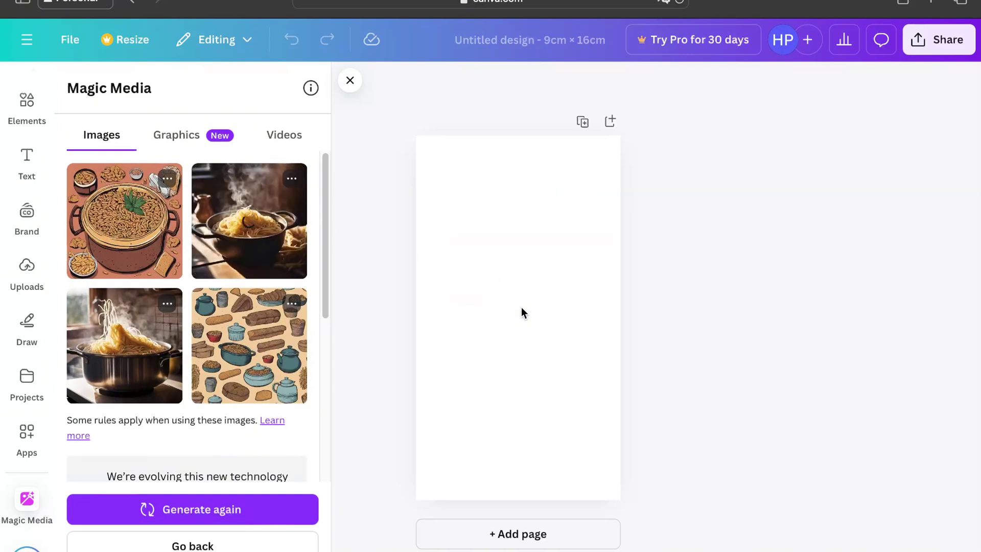
drag(448, 305, 401, 353)
drag(444, 311, 503, 325)
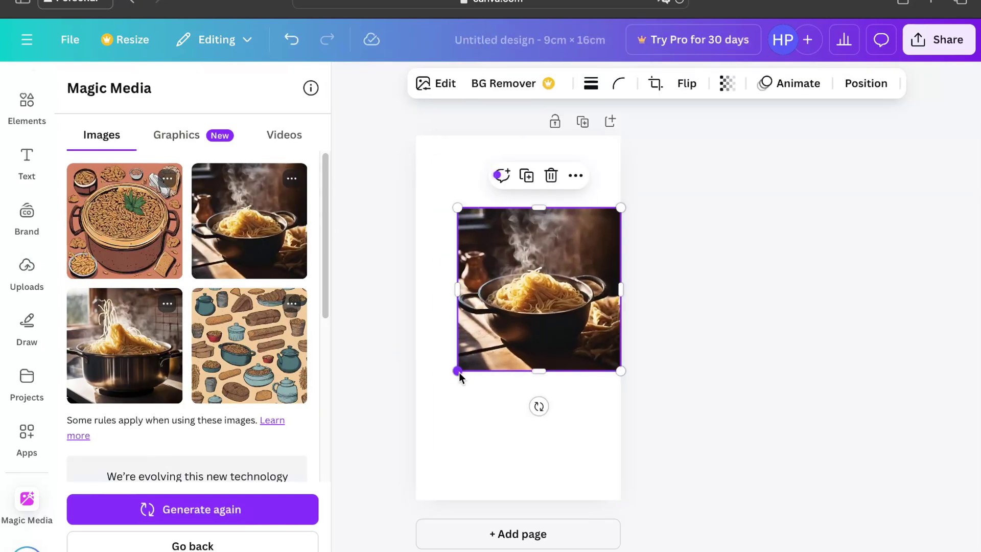
drag(458, 375, 395, 430)
drag(443, 364, 454, 354)
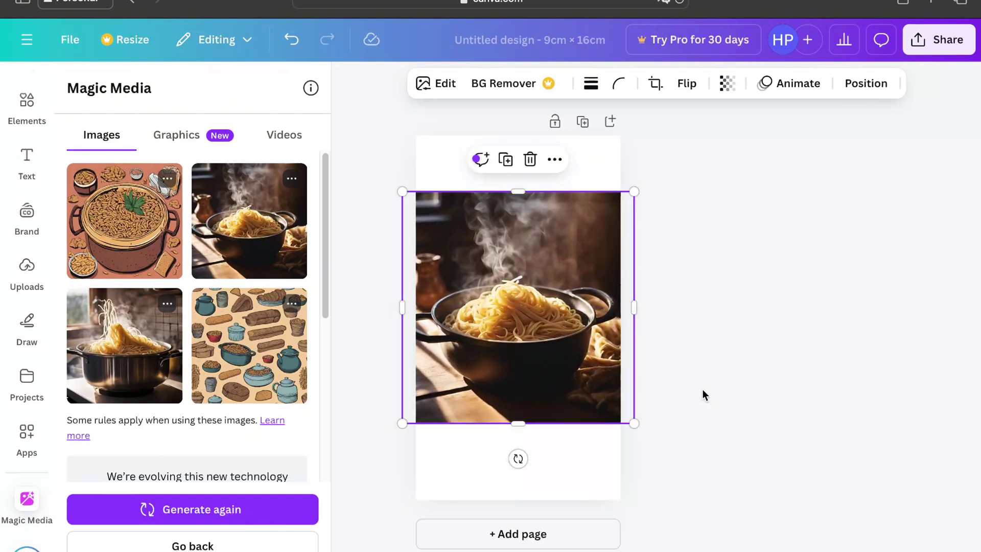
click(650, 324)
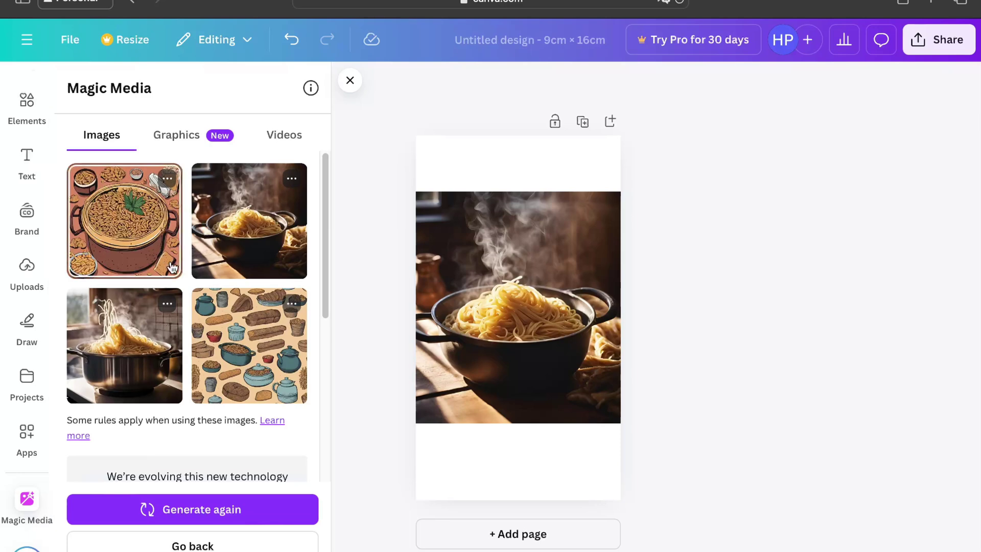
Change the Magic Media prompt to "Pot of Proteins" and generate new images
scroll(171, 259, down, 5)
click(147, 247)
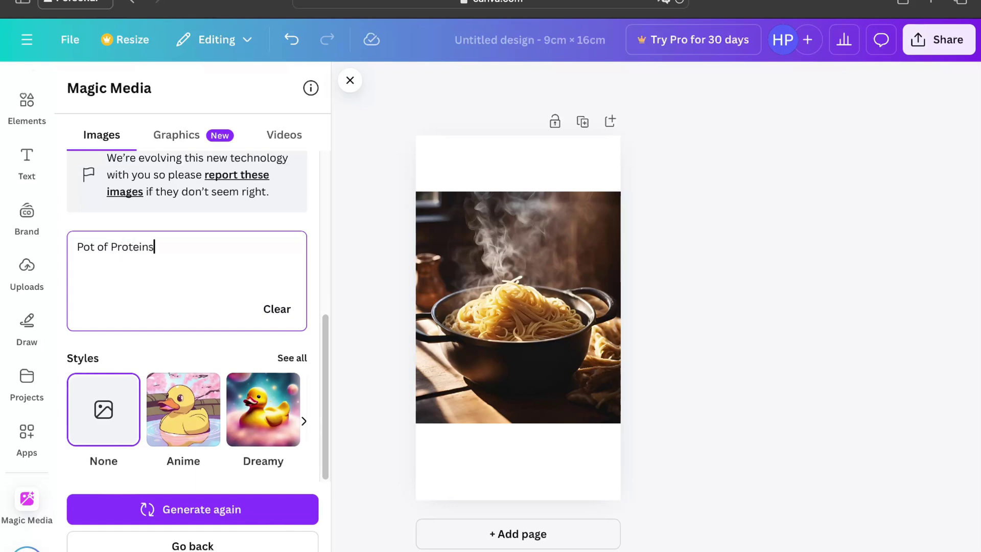
key(Return)
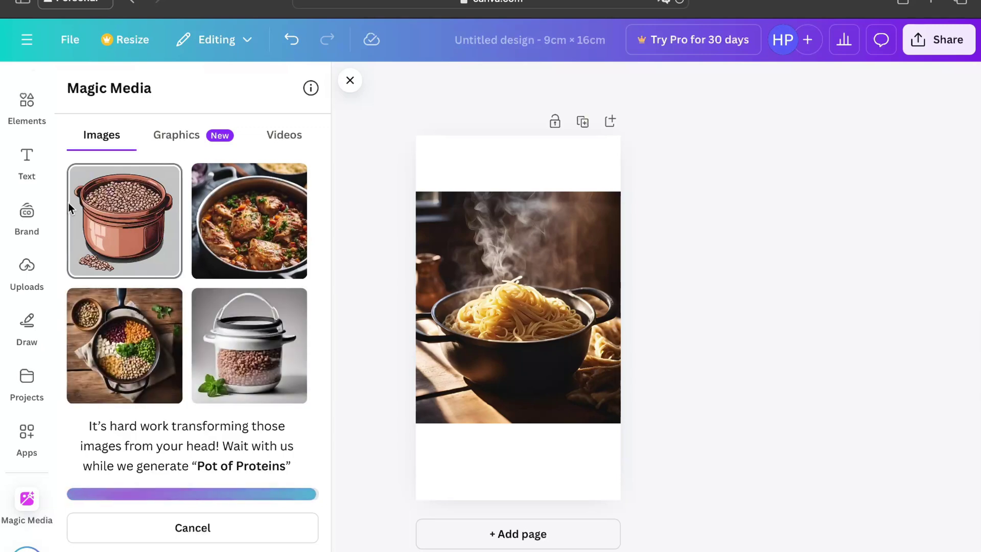
Add a second page and paste a copy of the first page's spaghetti image onto it
drag(248, 222, 430, 258)
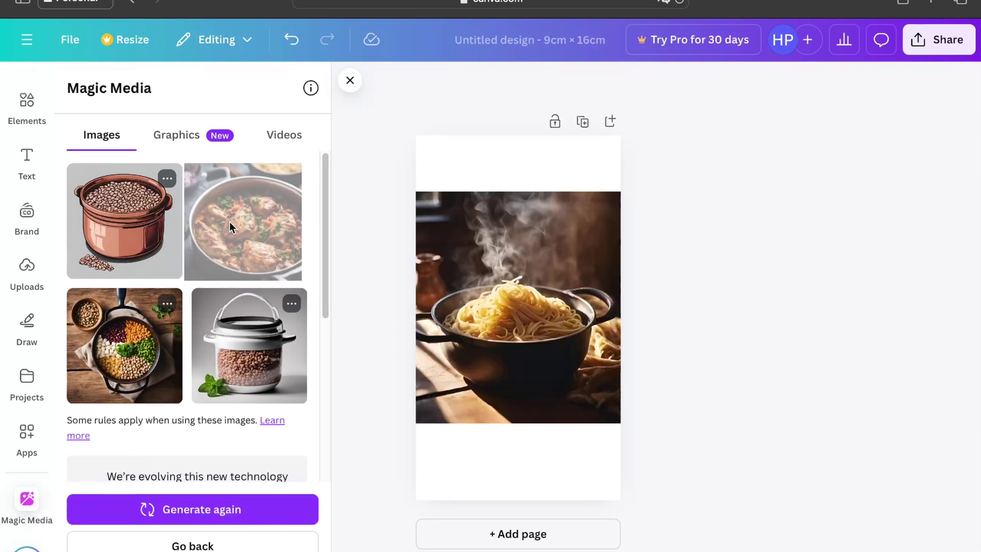
click(510, 537)
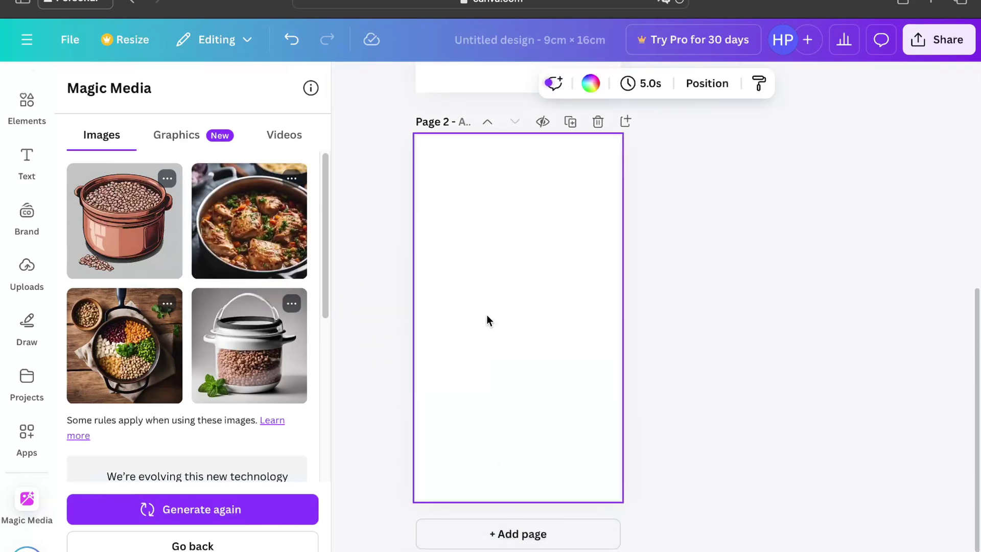
scroll(486, 337, up, 5)
drag(383, 361, 614, 78)
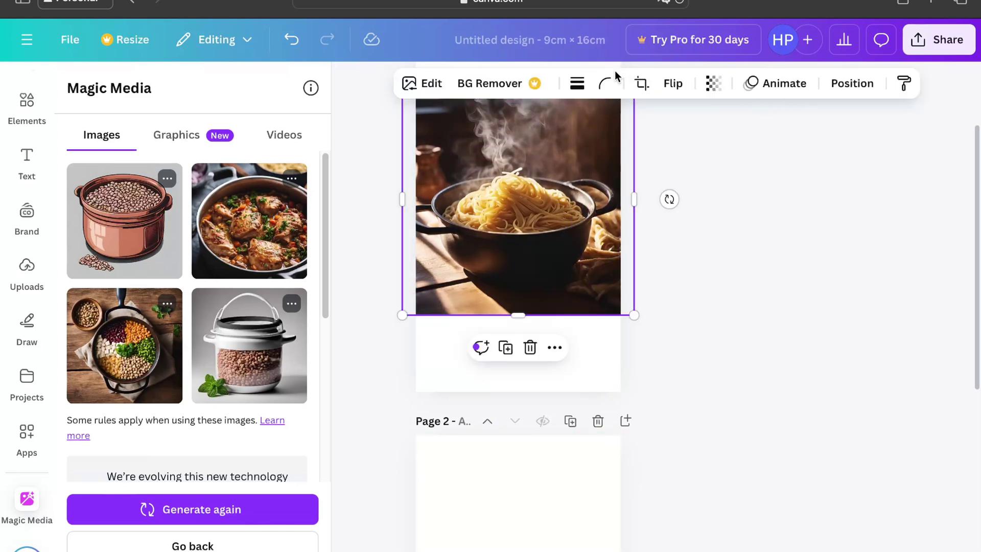
click(570, 484)
key(ctrl+v)
Replace the spaghetti image on page 2 with the generated photo of the chicken stew pot
drag(231, 210, 479, 529)
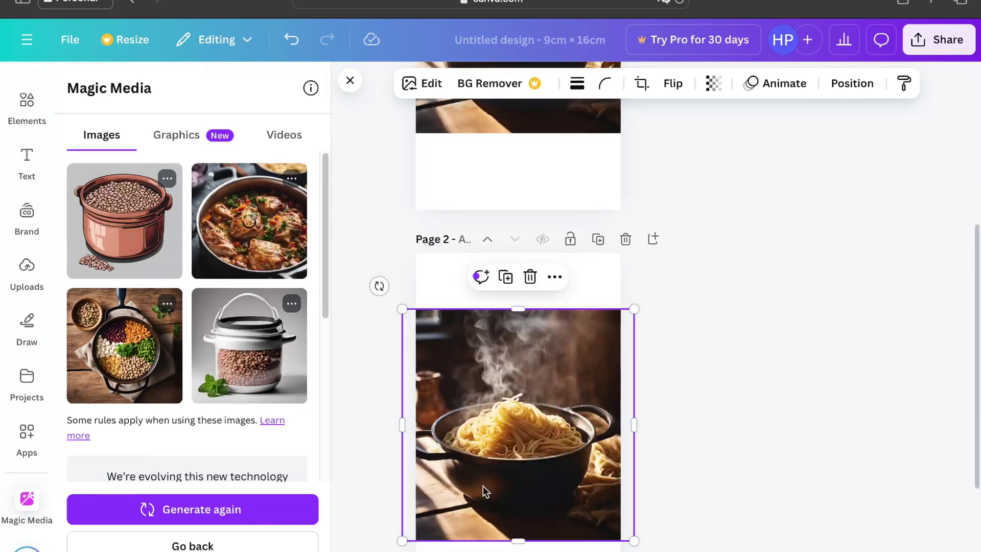
scroll(721, 390, down, 3)
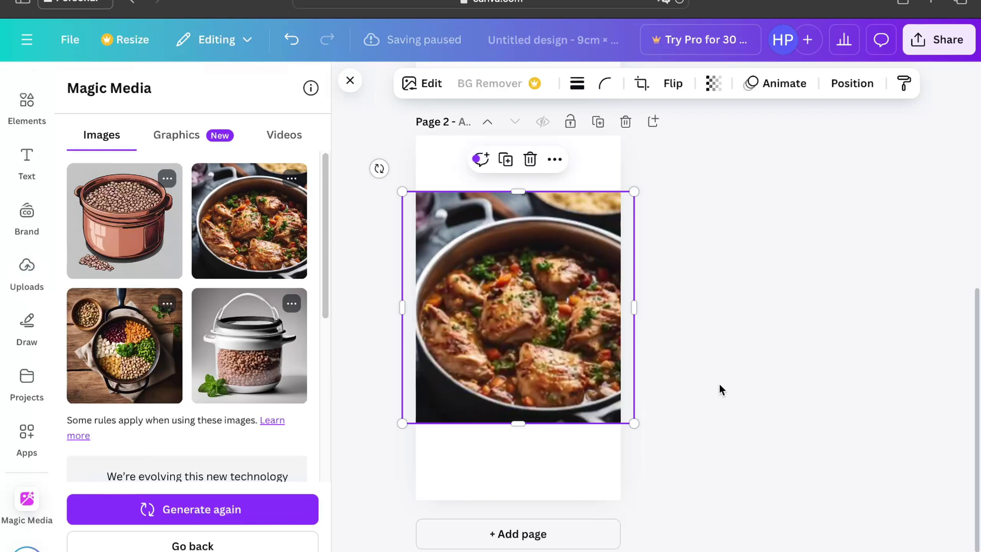
click(721, 389)
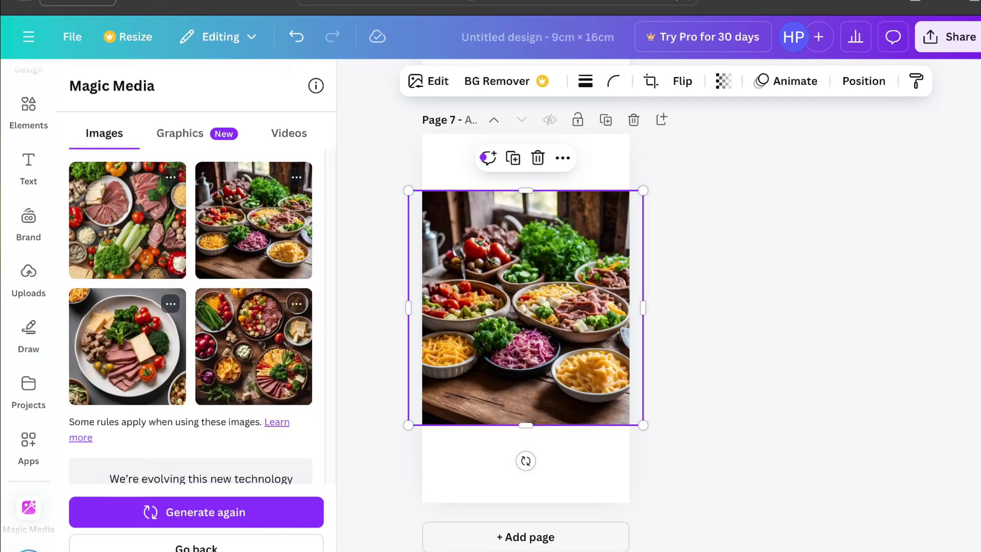
Create a folder named "Images VD Sample" inside the Faceless Channel folder in Finder
click(108, 529)
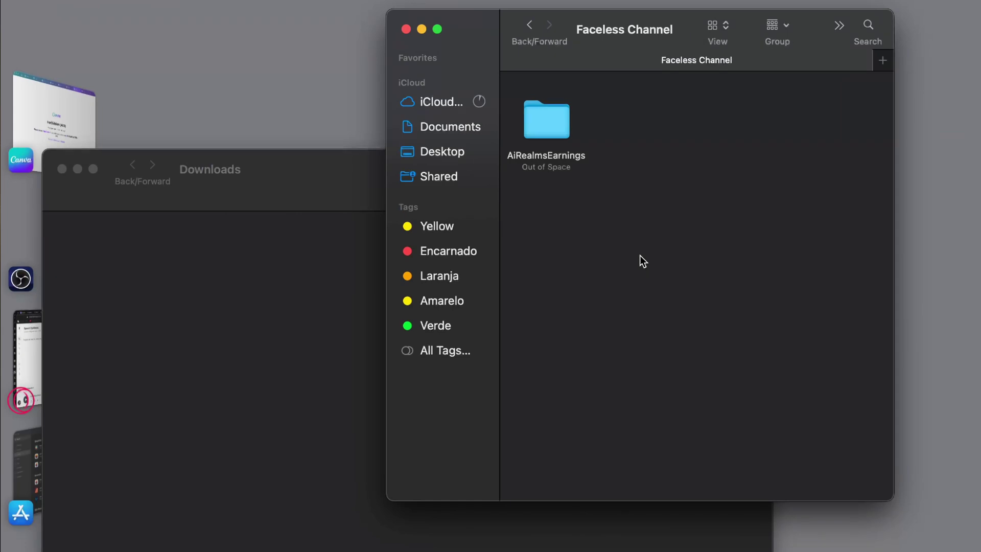
key(super+shift+n)
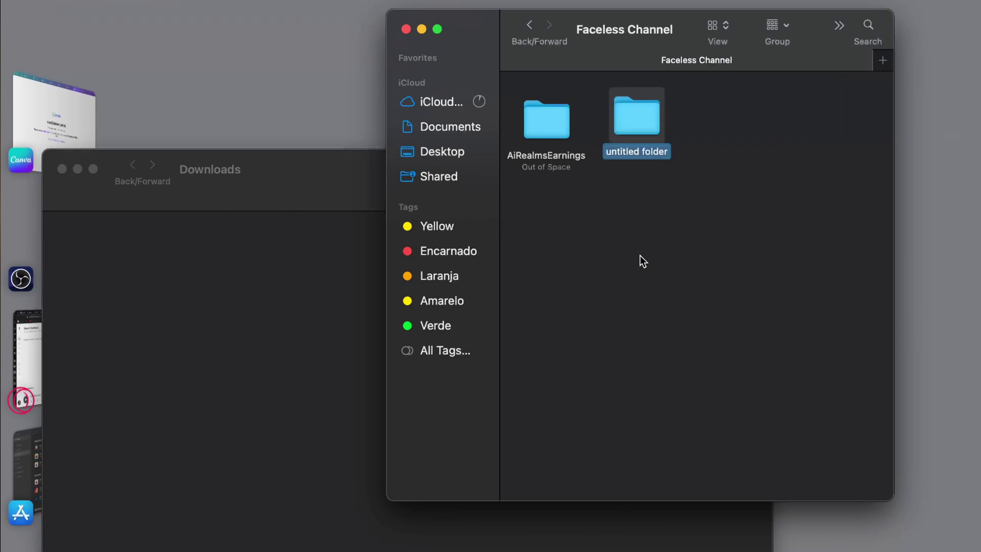
key(BackSpace)
text(Images)
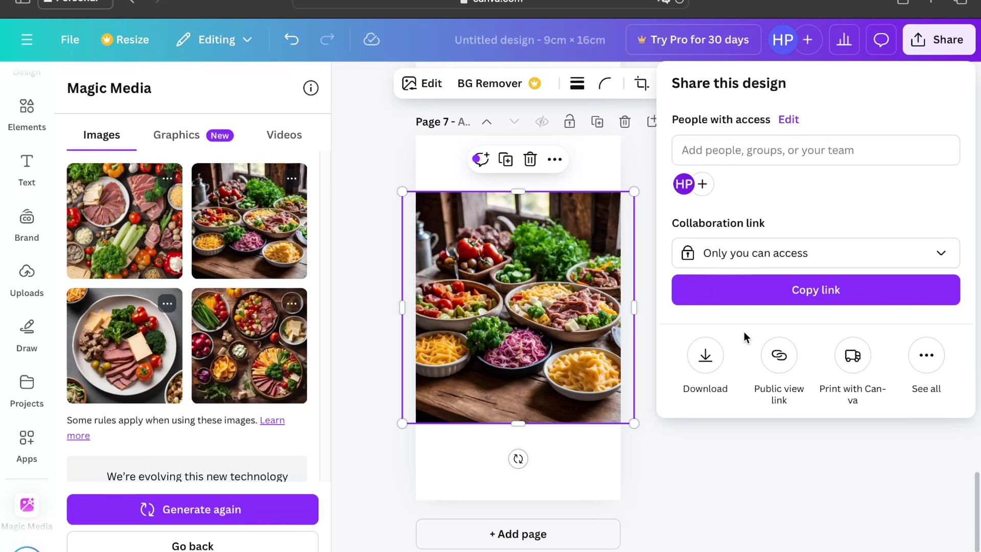
Open the download options for the seven-page food design in Canva
click(706, 358)
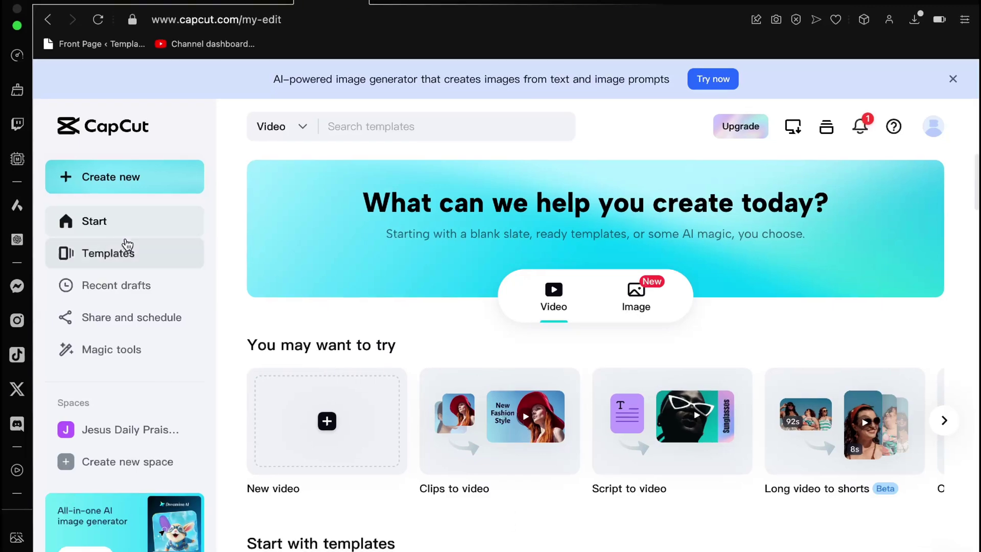
Switch to CapCut and create a new video project in 9:16 format
click(124, 191)
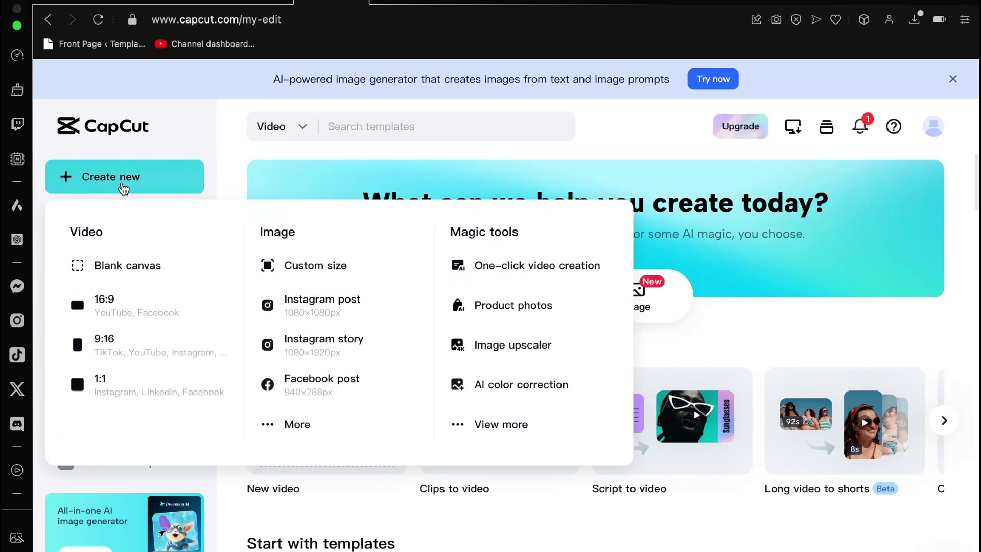
click(116, 352)
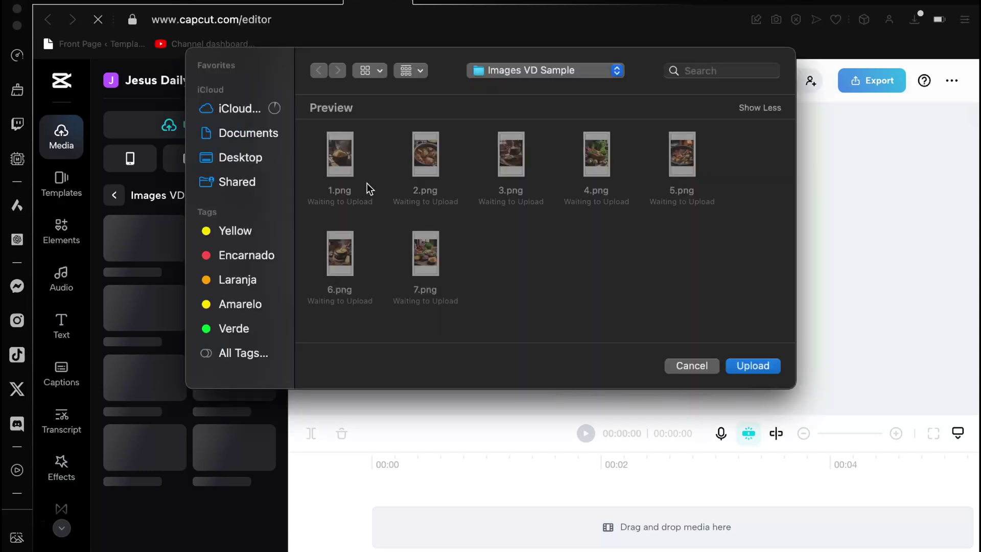
Upload the "Images VD Sample" folder from Faceless Channel to the project media and open it in the media library
click(617, 70)
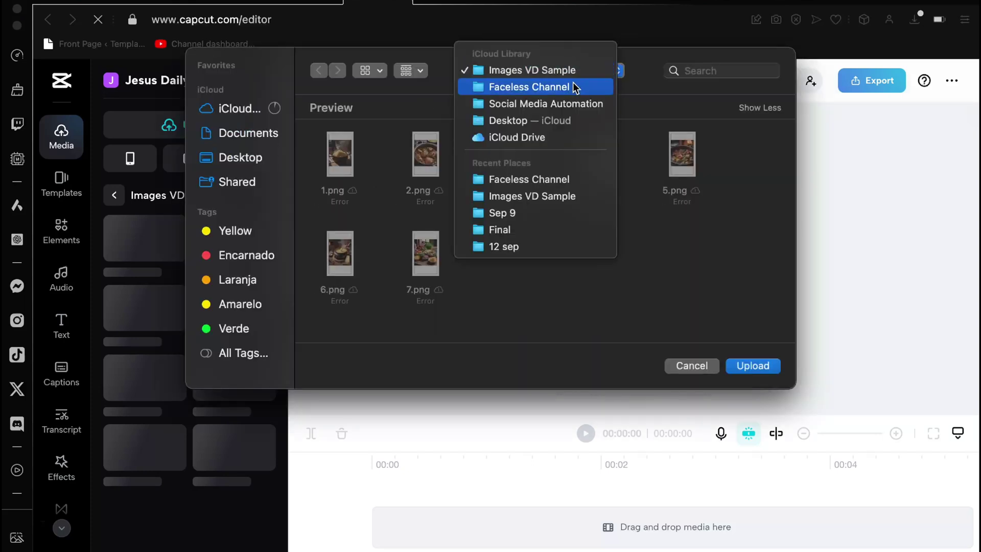
click(575, 88)
click(434, 157)
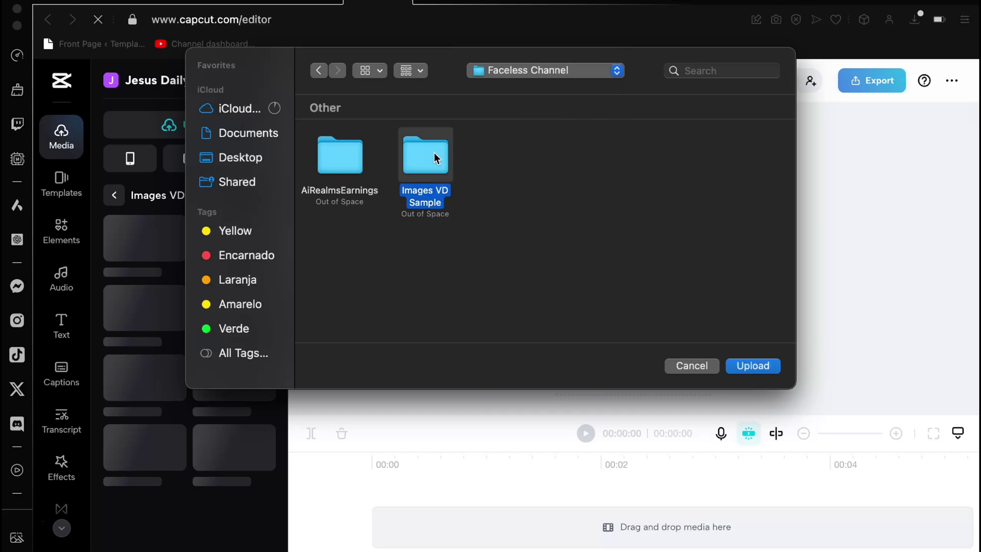
click(750, 368)
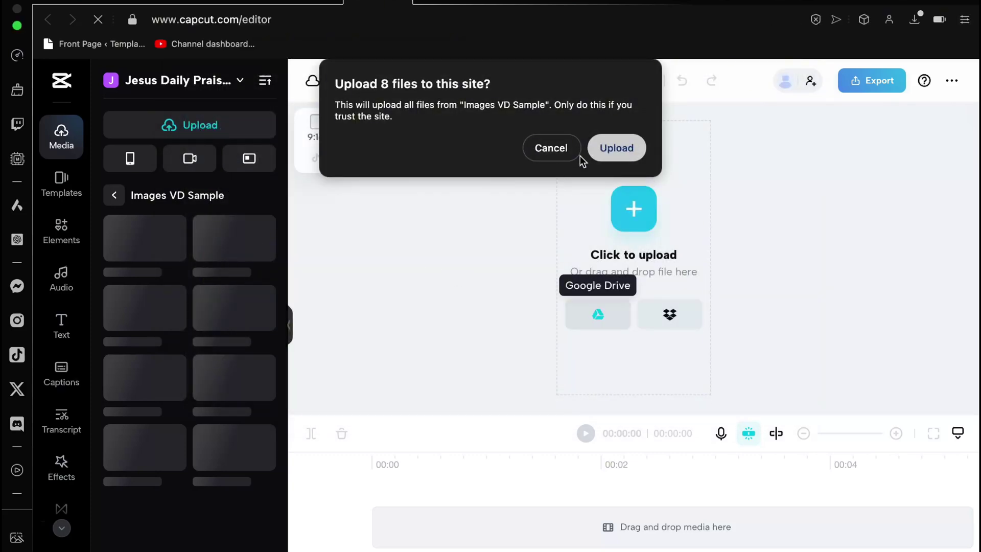
click(625, 152)
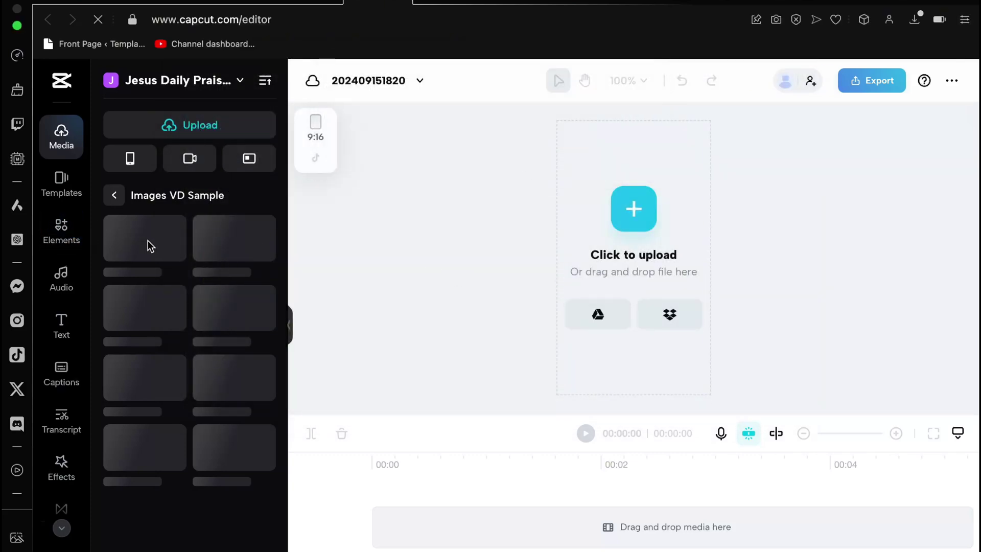
click(116, 196)
click(142, 213)
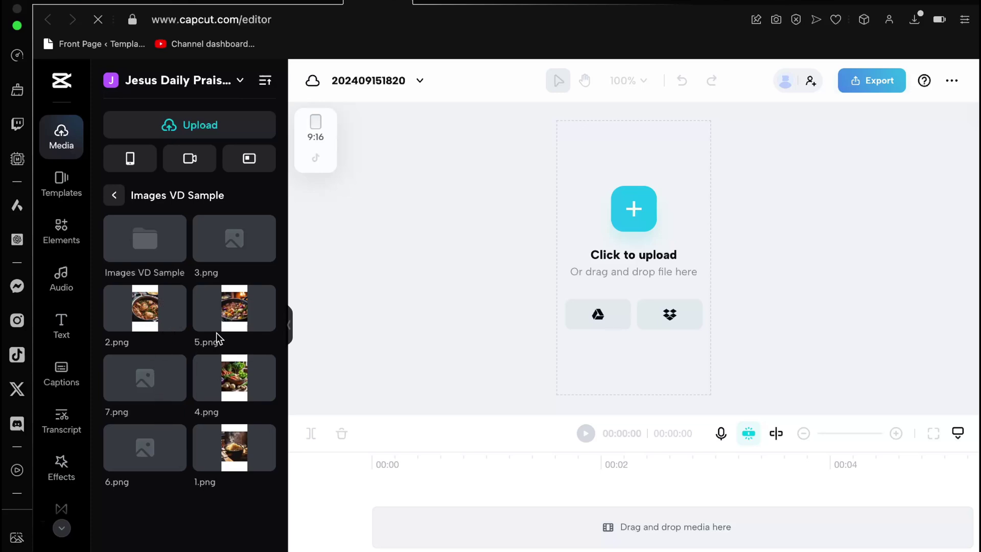
Add 7.png, 6.png, 5.png, 4.png, 3.png, 2.png and 1.png one after another to the start of the timeline
click(147, 391)
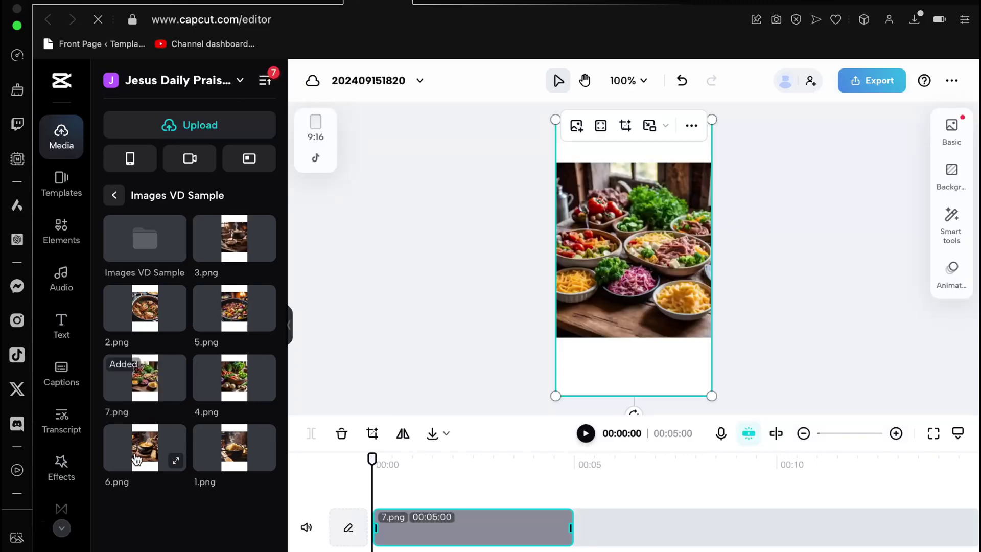
click(136, 458)
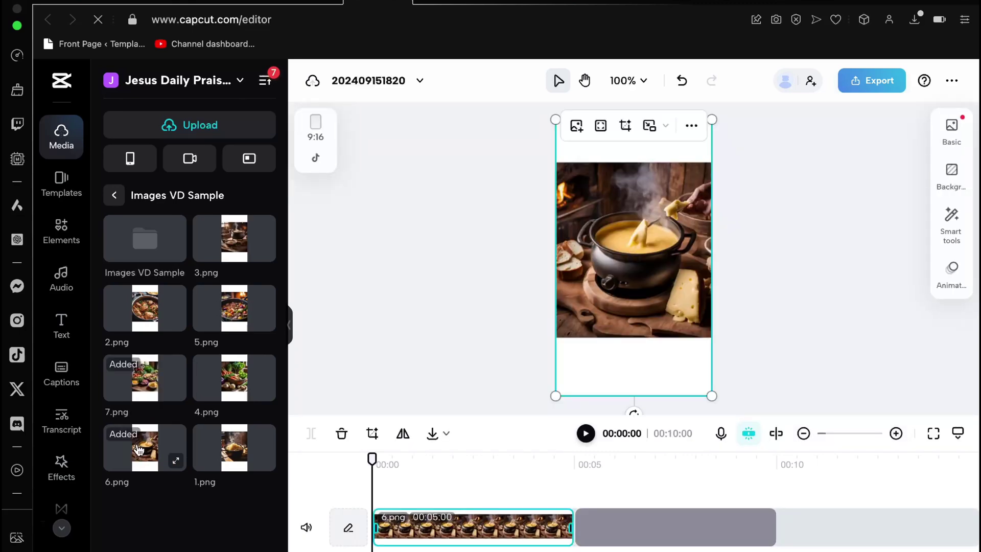
click(209, 315)
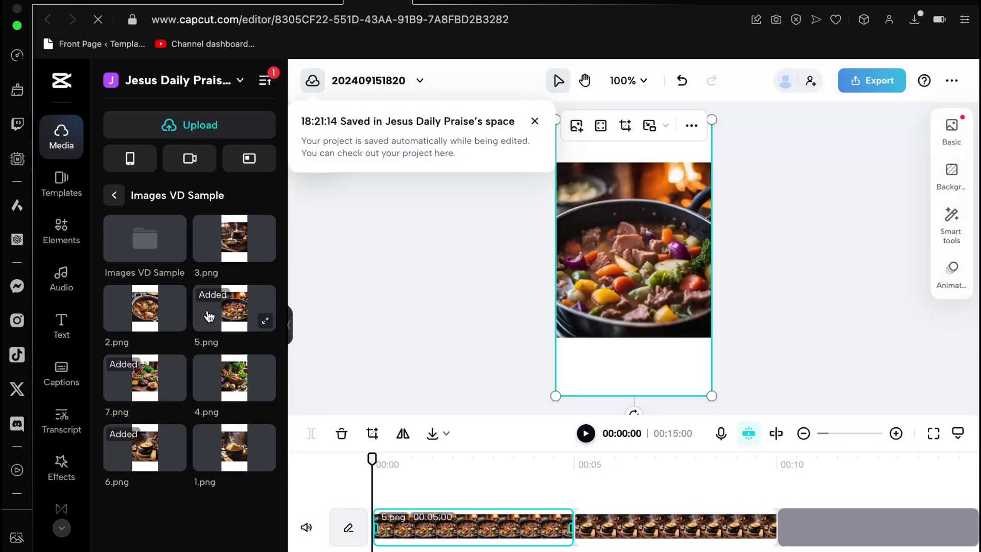
click(225, 389)
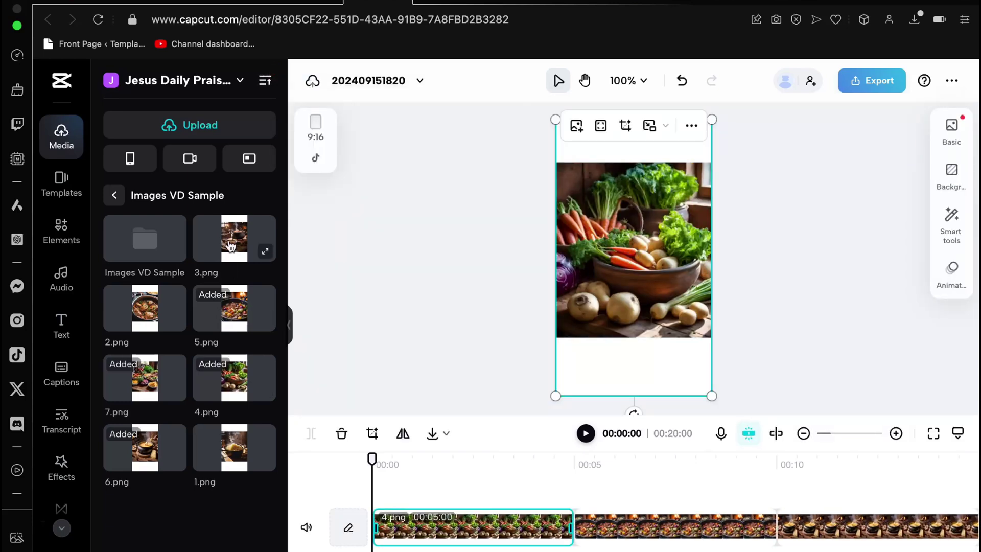
click(230, 247)
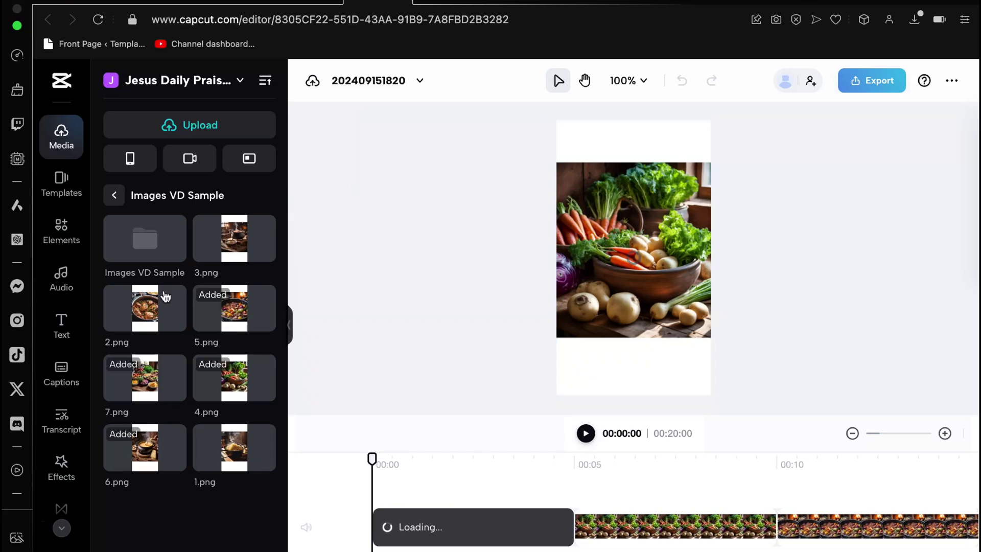
click(147, 314)
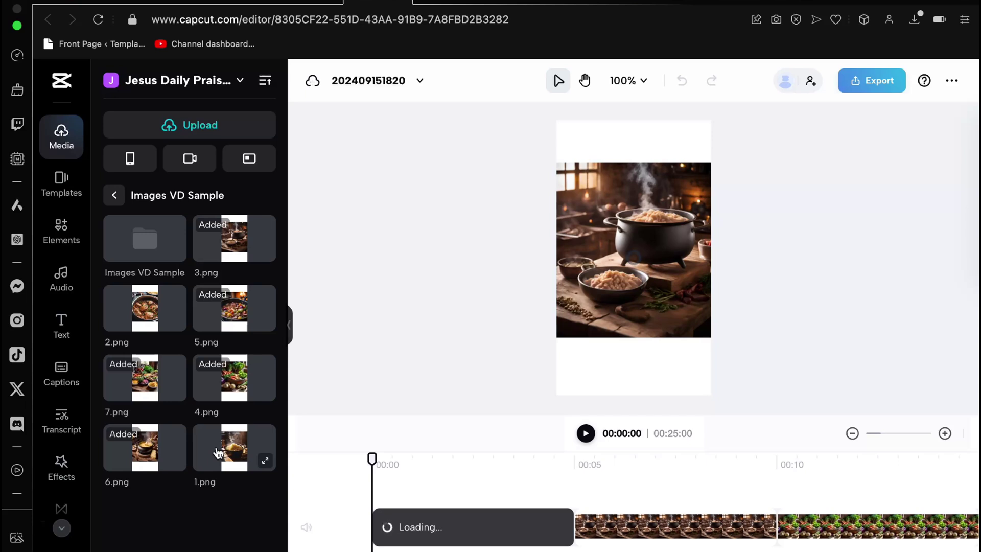
click(217, 453)
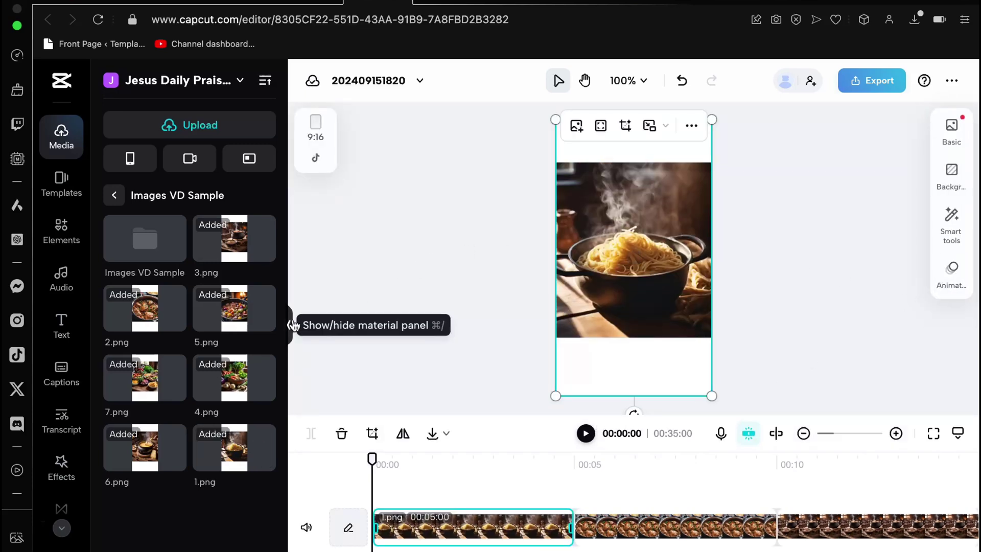
Bring the Notes window with the Video Sample script up beside the CapCut editor
click(18, 26)
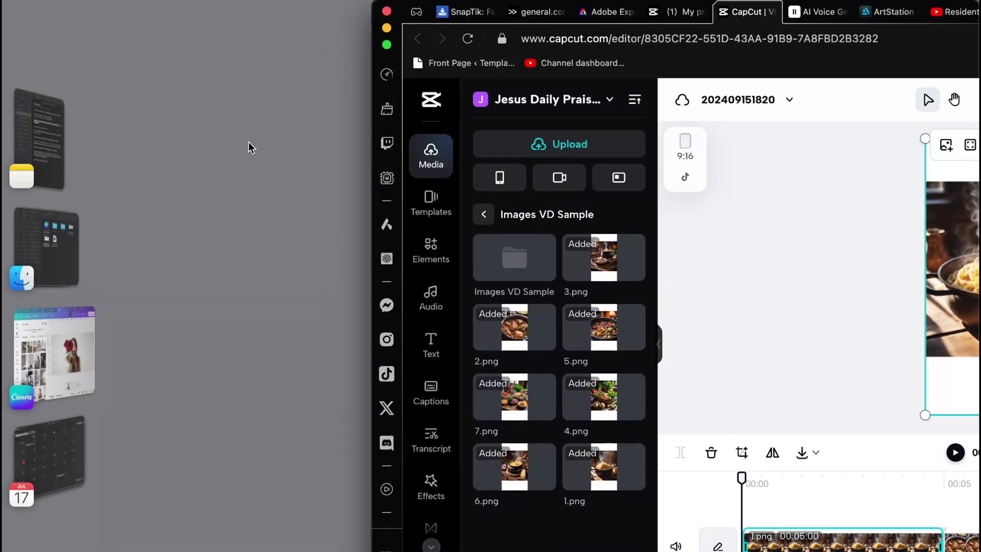
key(super+Tab)
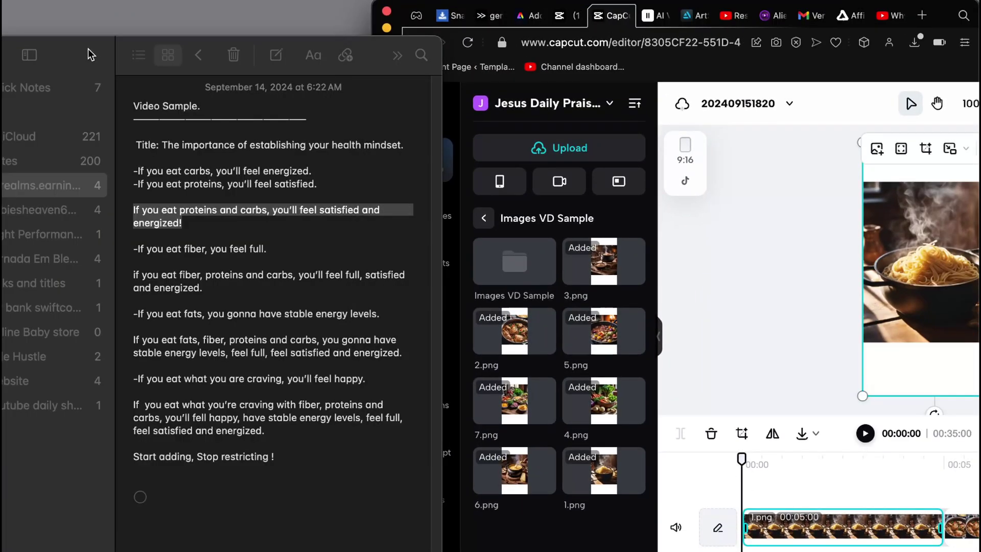
click(444, 345)
Add a heading text clip at the start of the timeline and extend it to the end of the first image
click(443, 351)
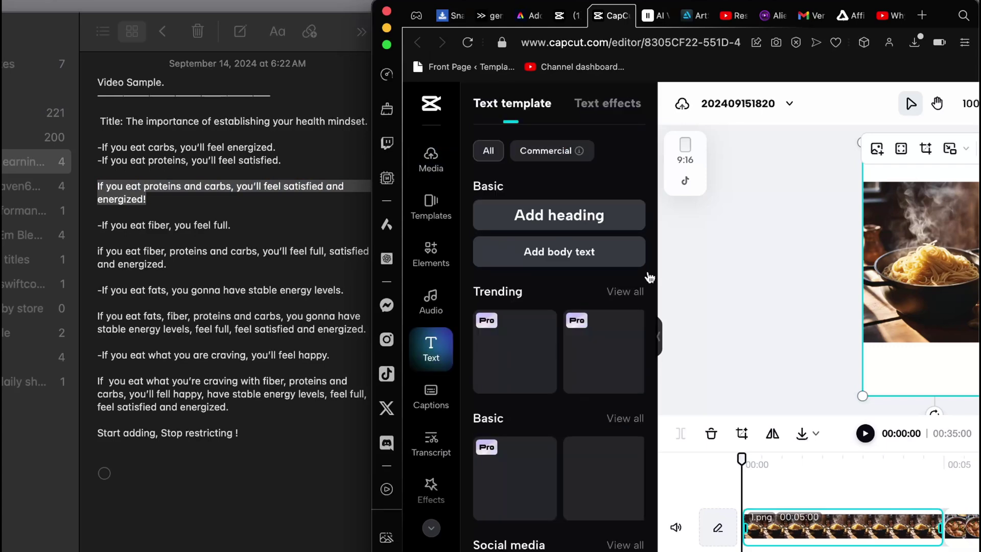
drag(660, 274, 460, 317)
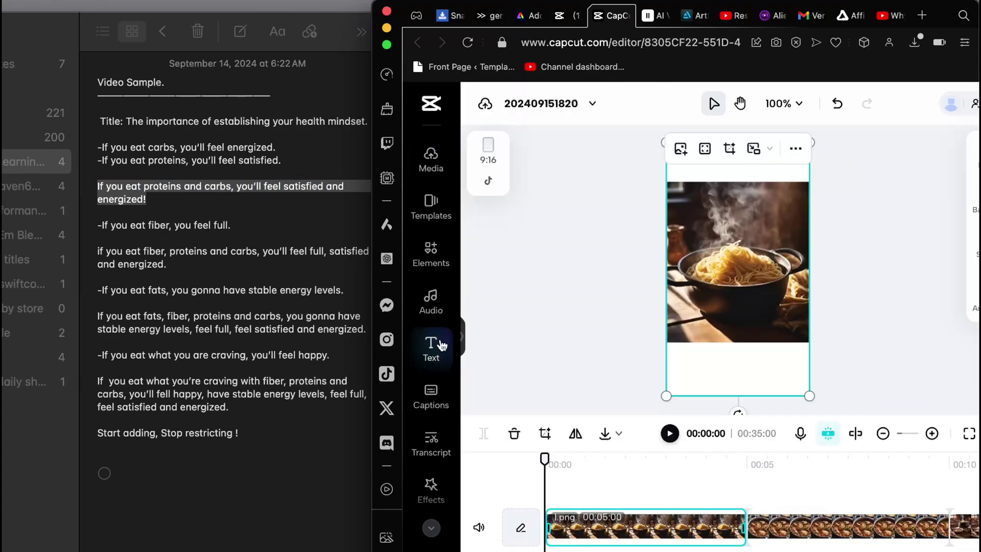
click(443, 345)
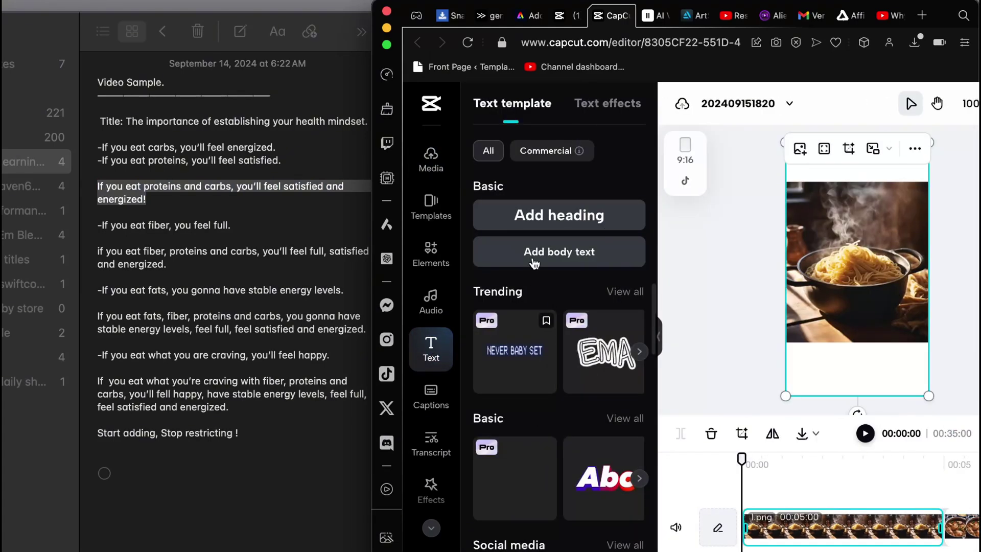
drag(542, 216, 762, 516)
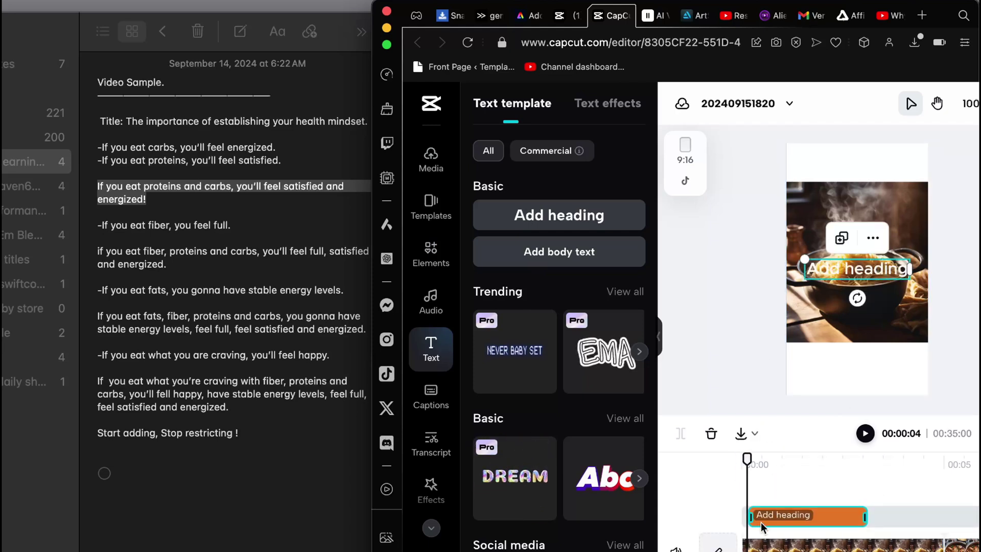
click(736, 514)
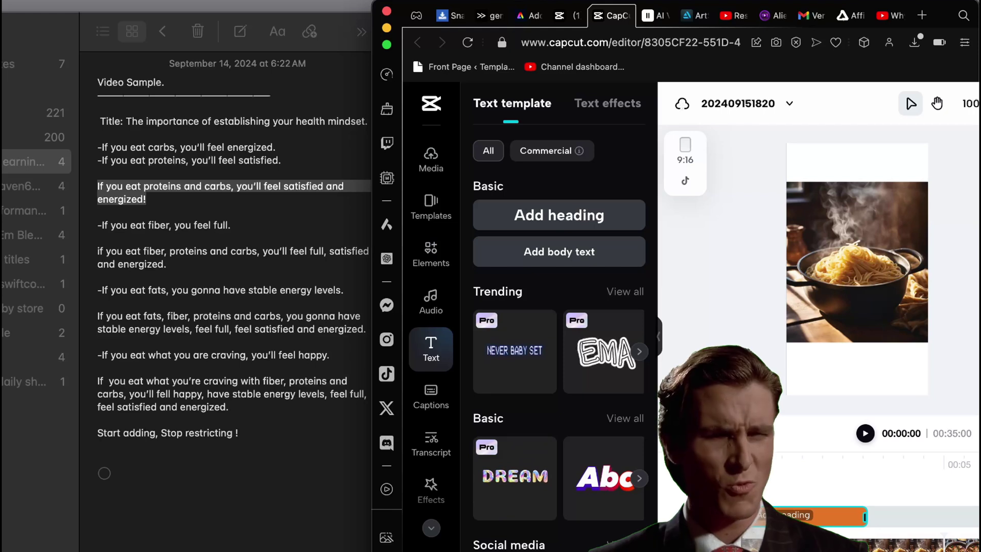
click(864, 513)
drag(864, 513, 942, 514)
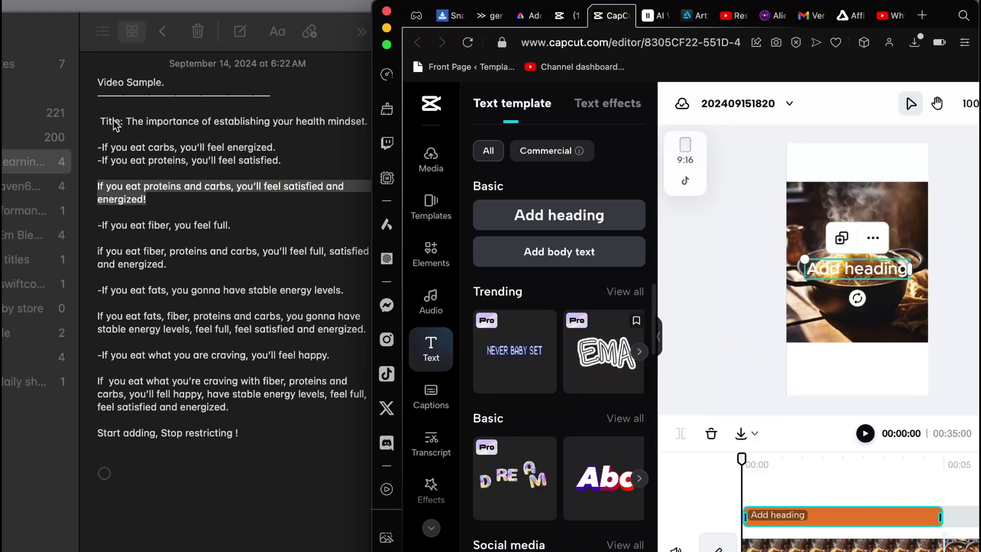
Replace the heading's text with the script line "If you eat carbs, you’ll feel energized.", without the leading dash
click(260, 151)
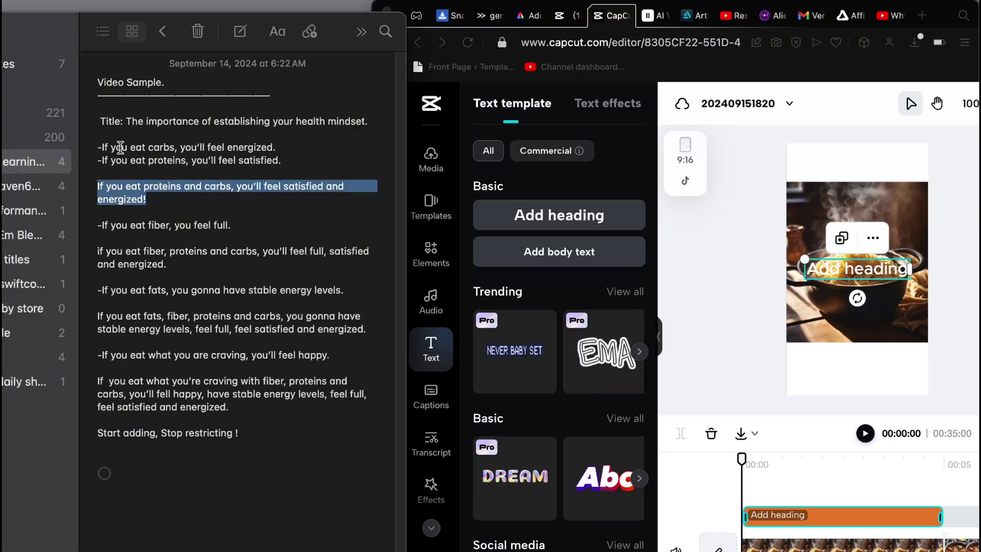
drag(98, 147, 276, 151)
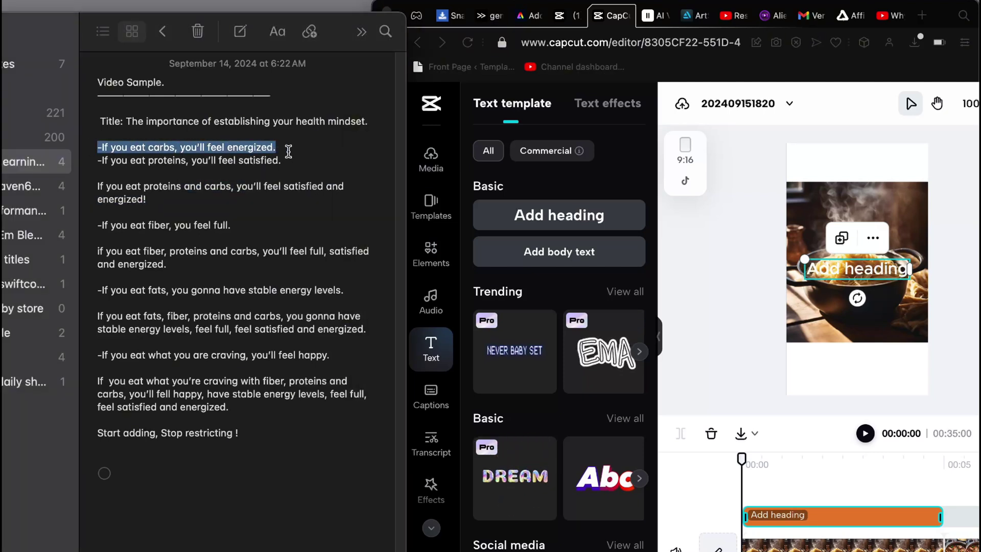
click(826, 520)
click(805, 185)
text(-If you eat carbs, you’ll feel energized.)
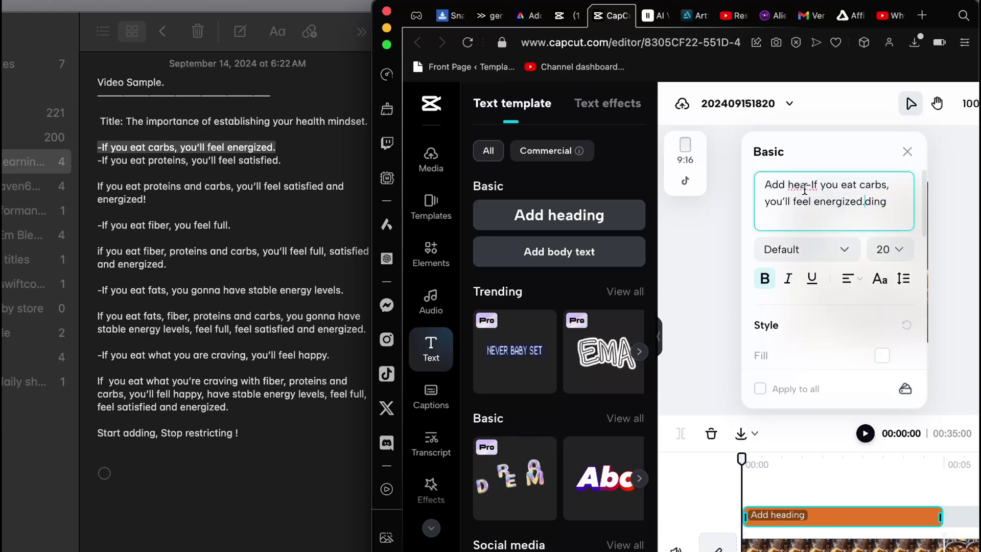
key(super+a)
text(-If you eat carbs, you’ll feel energized.)
click(763, 190)
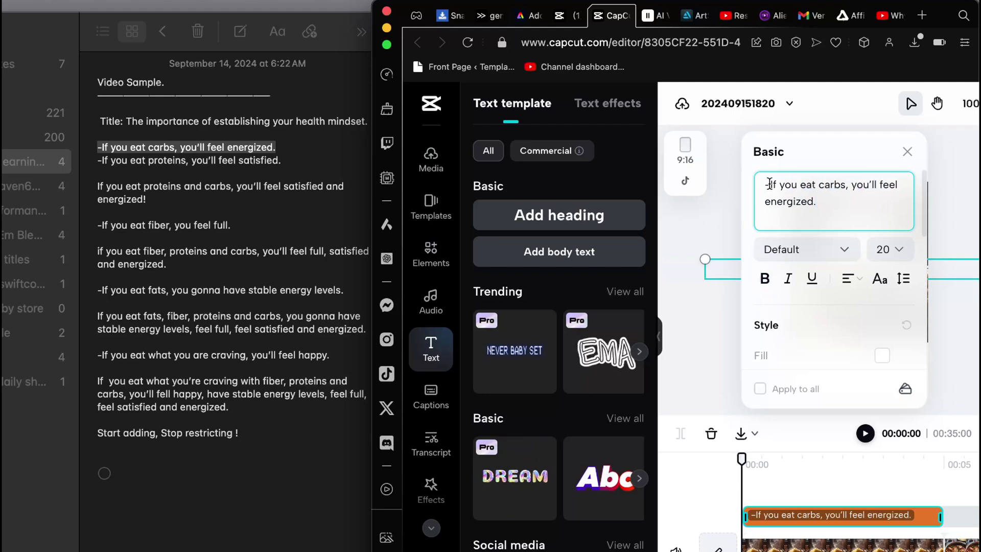
key(BackSpace)
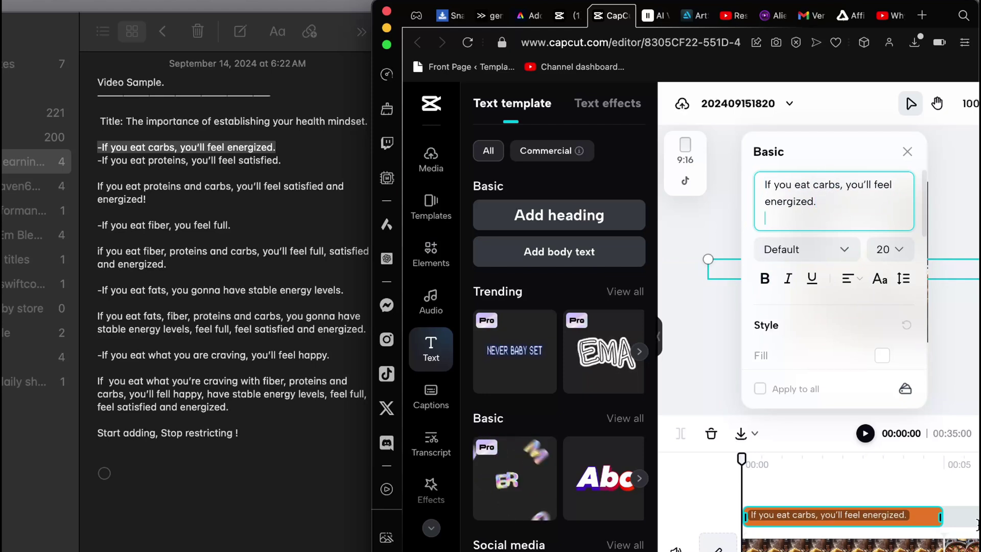
Duplicate the carbs text clip and place the copy directly after it, over the second image
click(659, 340)
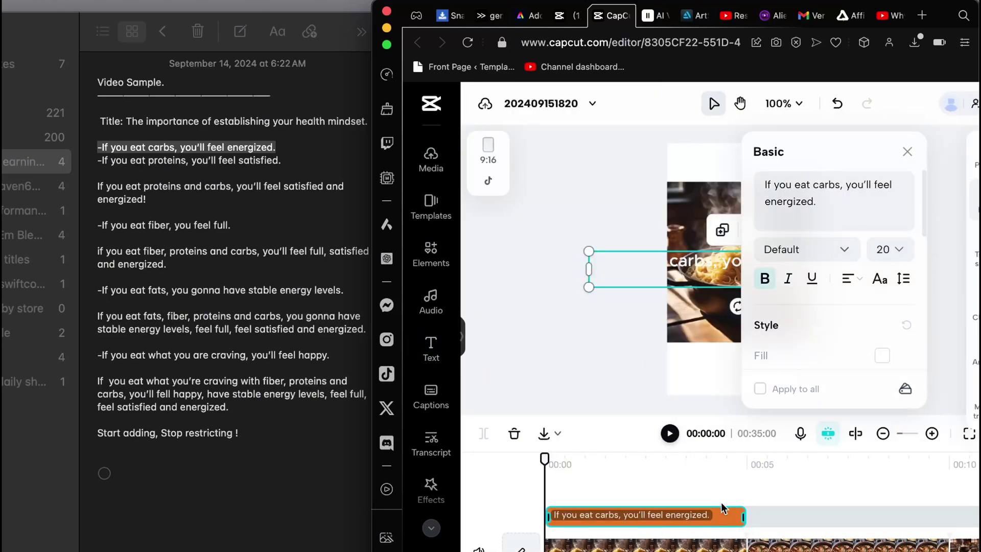
key(super+c)
key(super+v)
drag(722, 508, 855, 517)
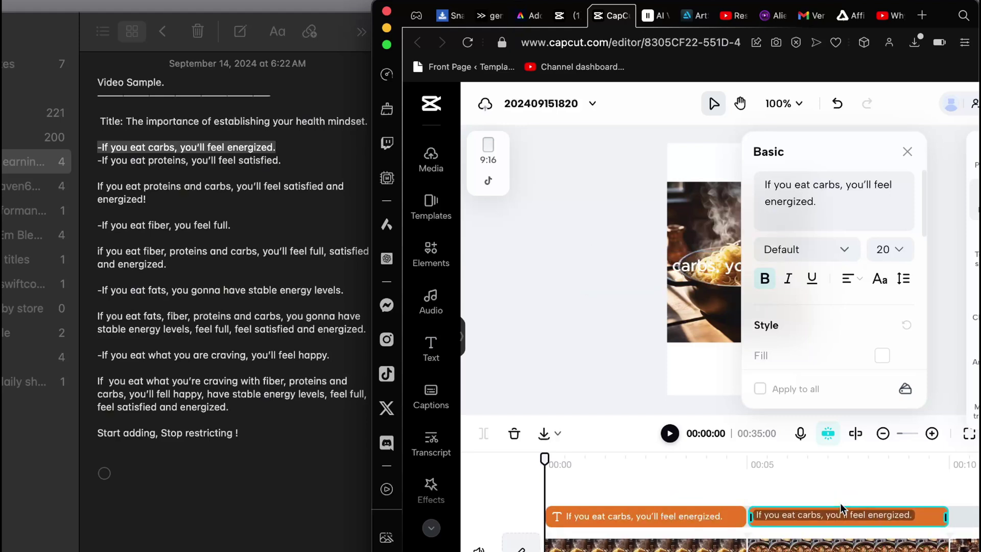
click(100, 169)
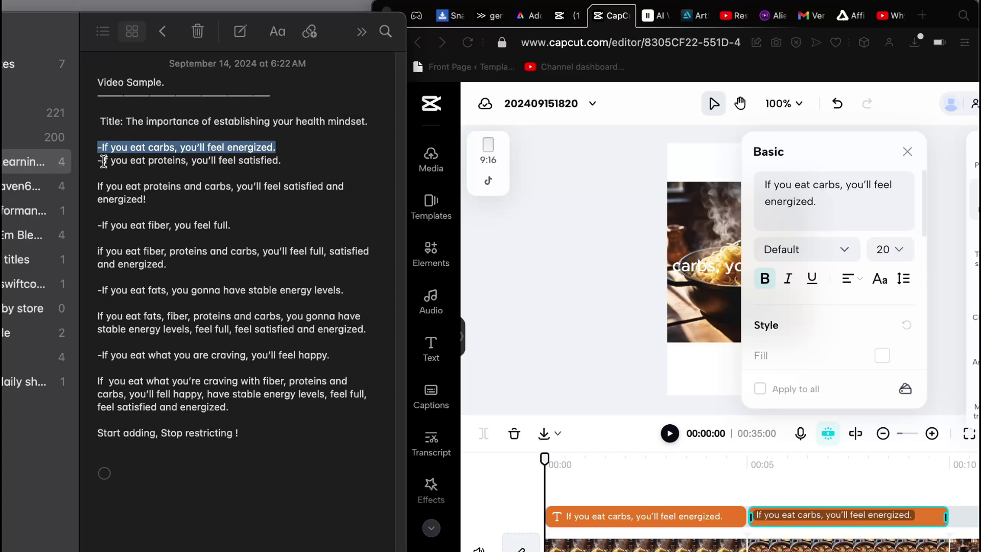
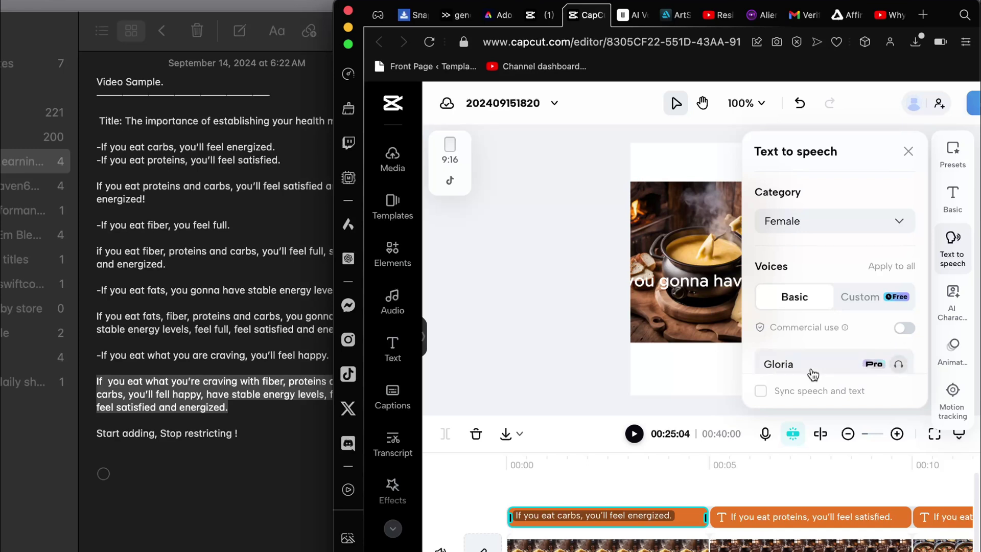
Apply the female text-to-speech voice Jennifer to the script text clips
click(802, 363)
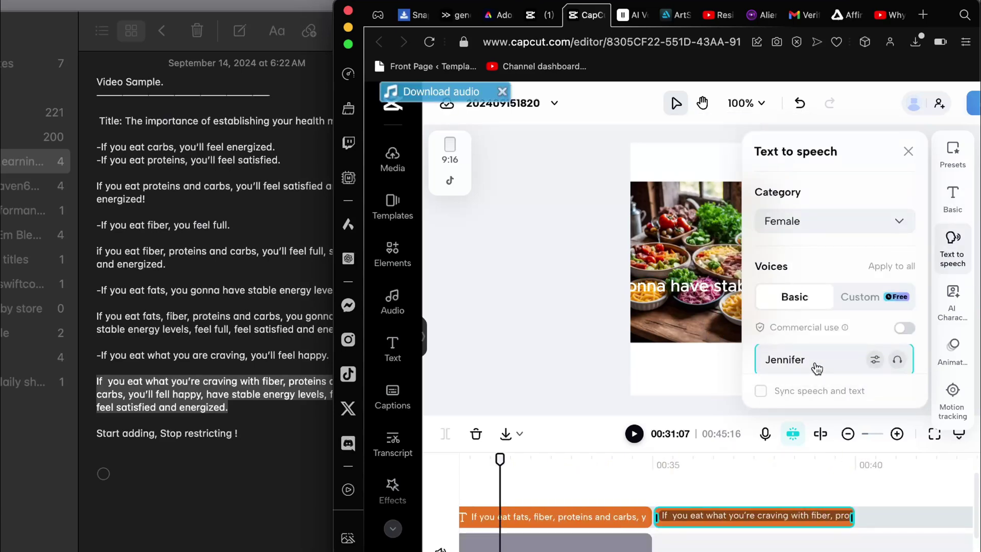
click(514, 461)
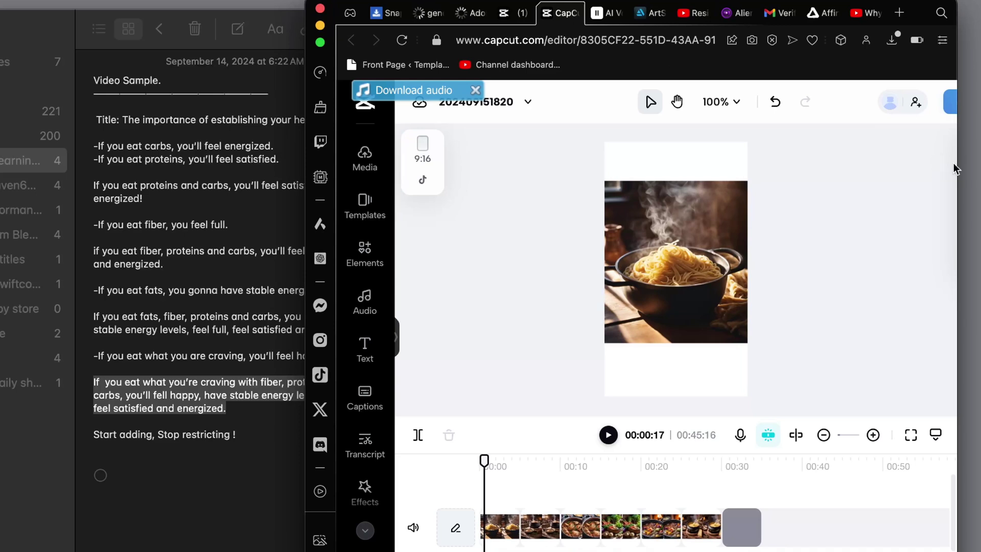
Widen the browser window and generate auto captions for the video in English (US)
drag(957, 164, 980, 163)
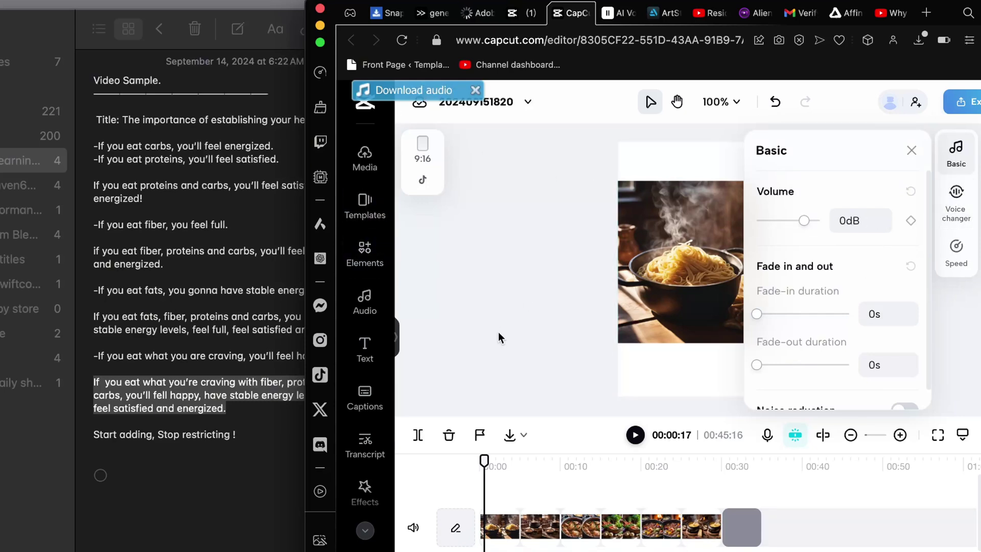
click(352, 396)
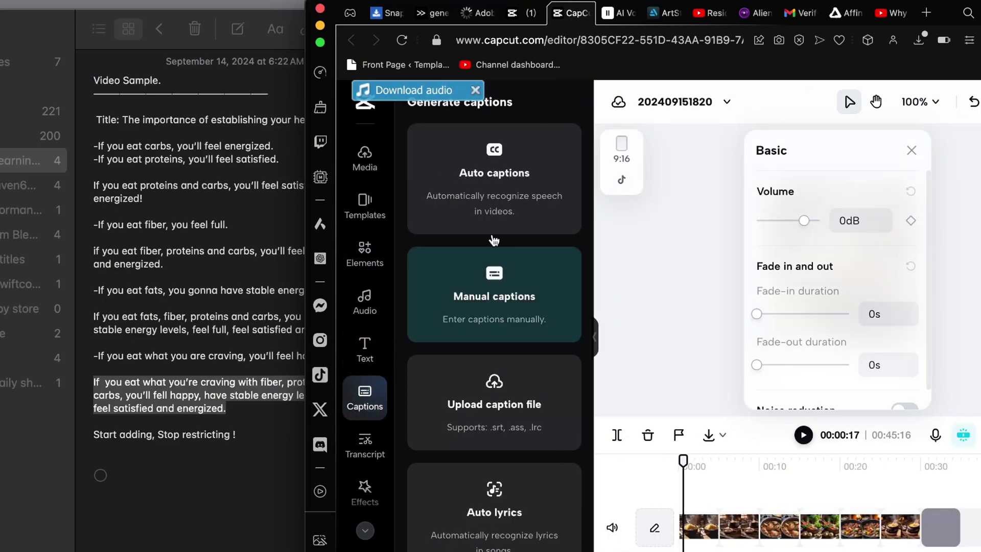
click(483, 188)
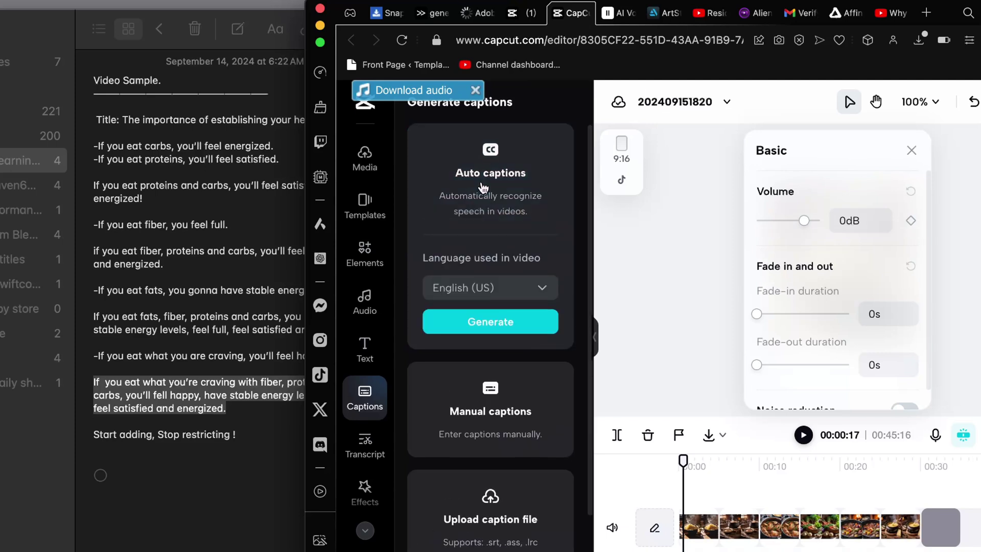
click(506, 323)
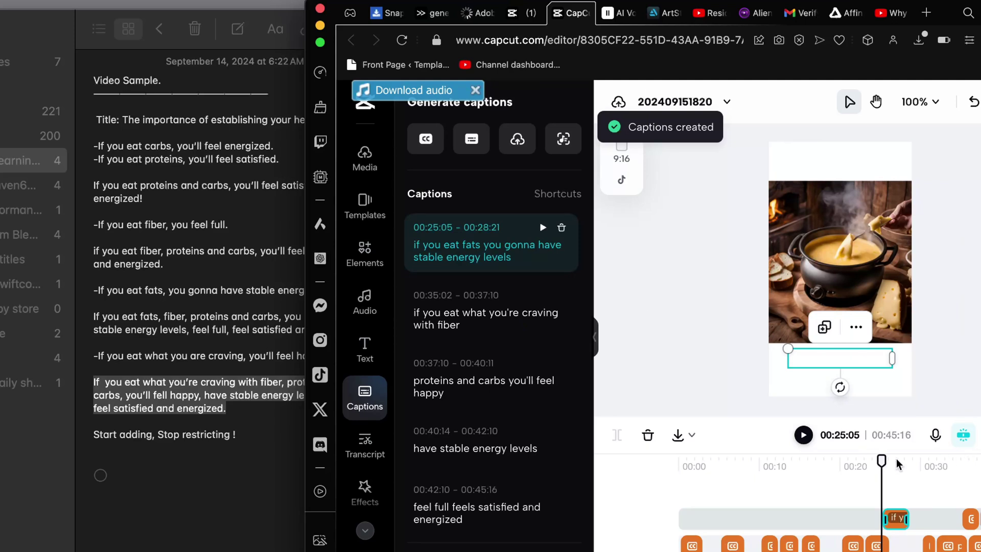
Style all the captions with a white text fill and a black stroke so they stand out on the white background
drag(875, 461, 864, 462)
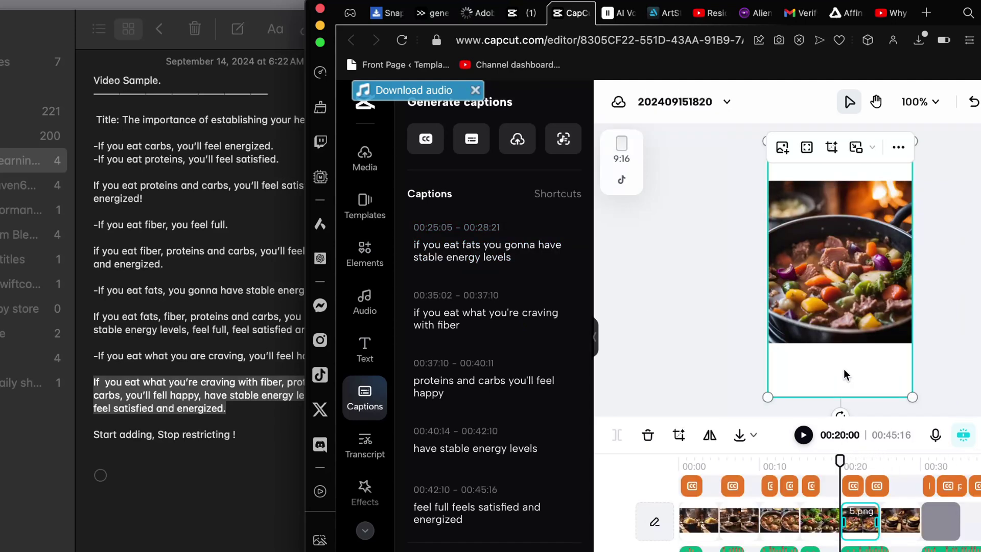
click(785, 492)
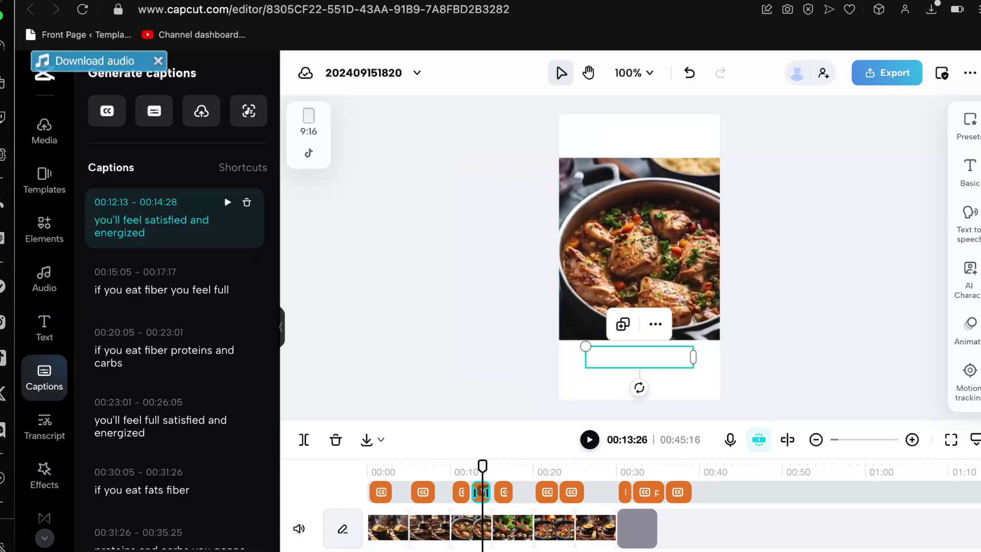
click(967, 231)
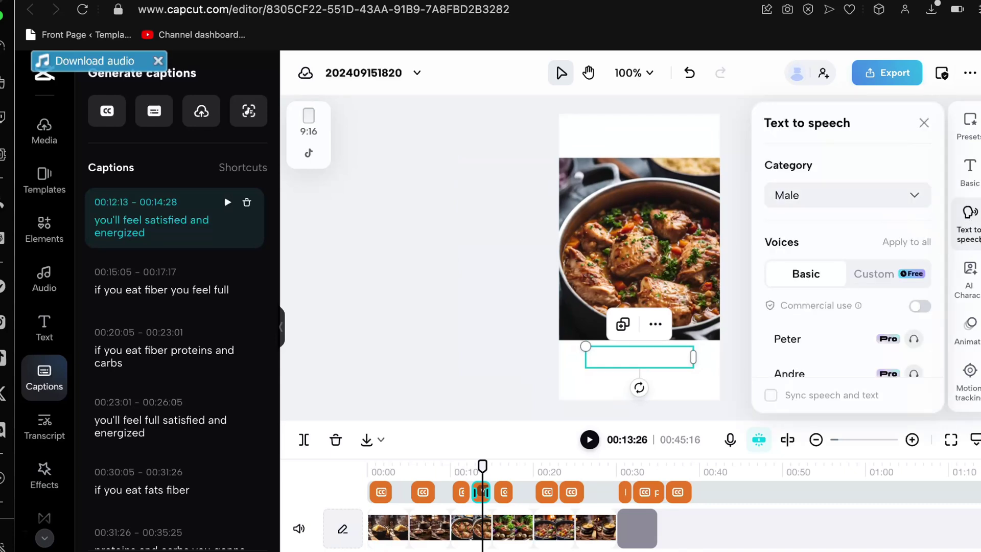
click(972, 170)
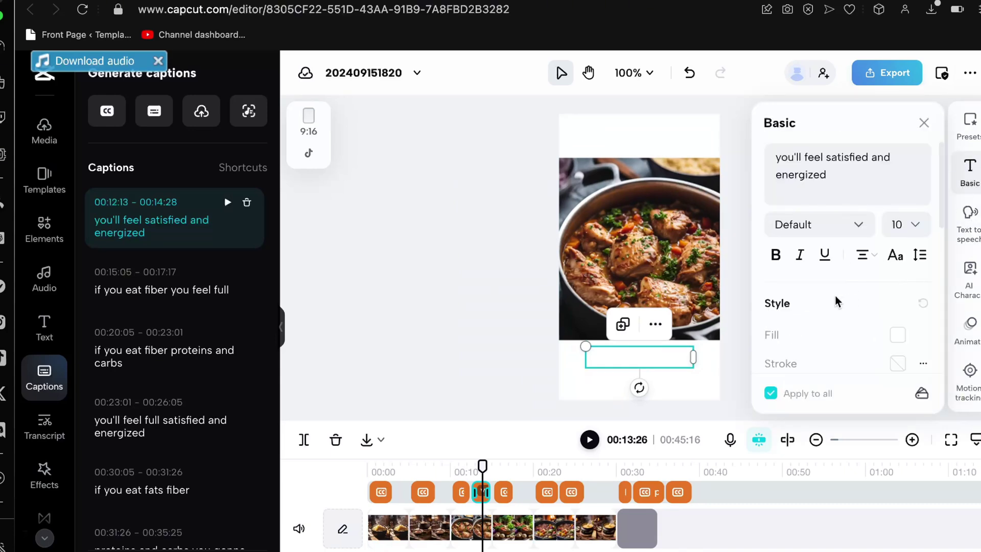
click(897, 335)
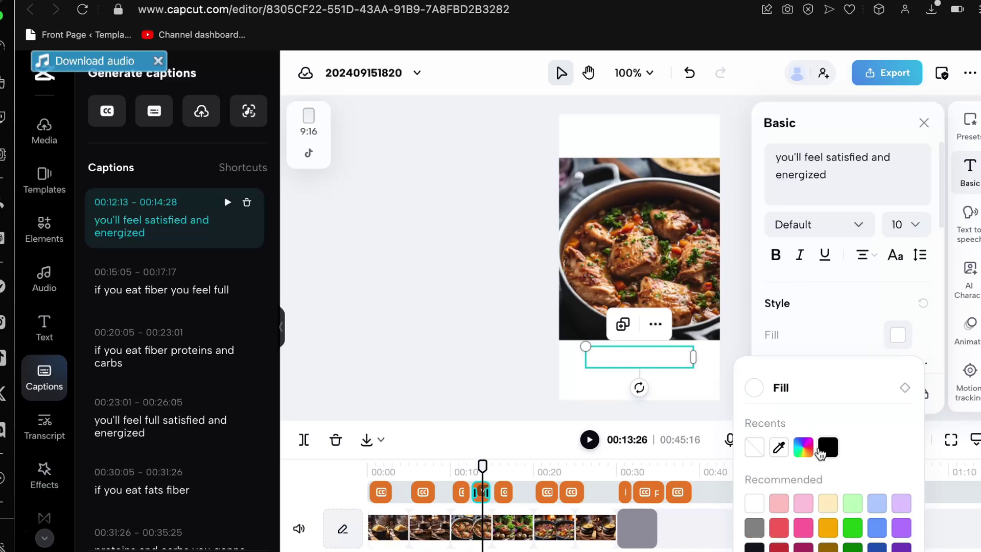
click(824, 451)
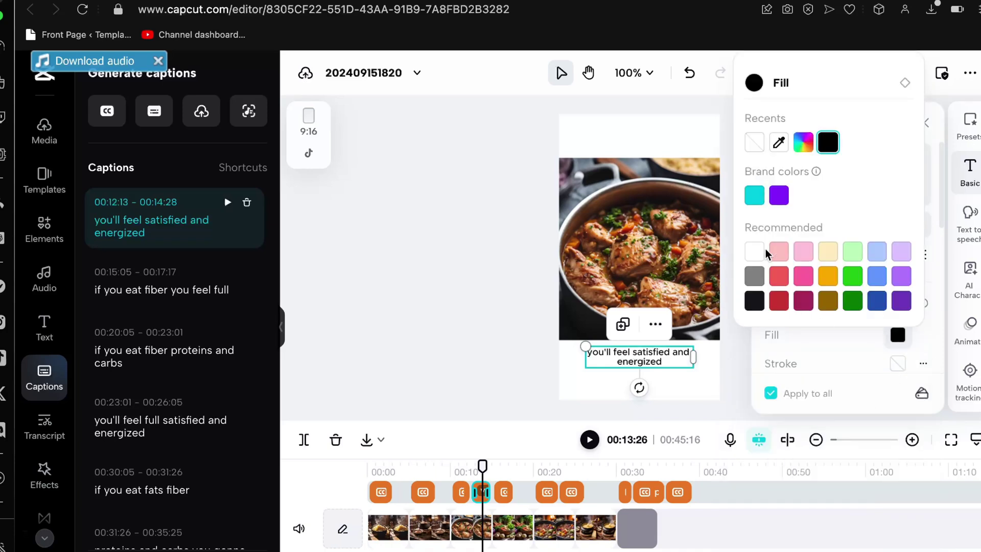
click(756, 252)
click(897, 366)
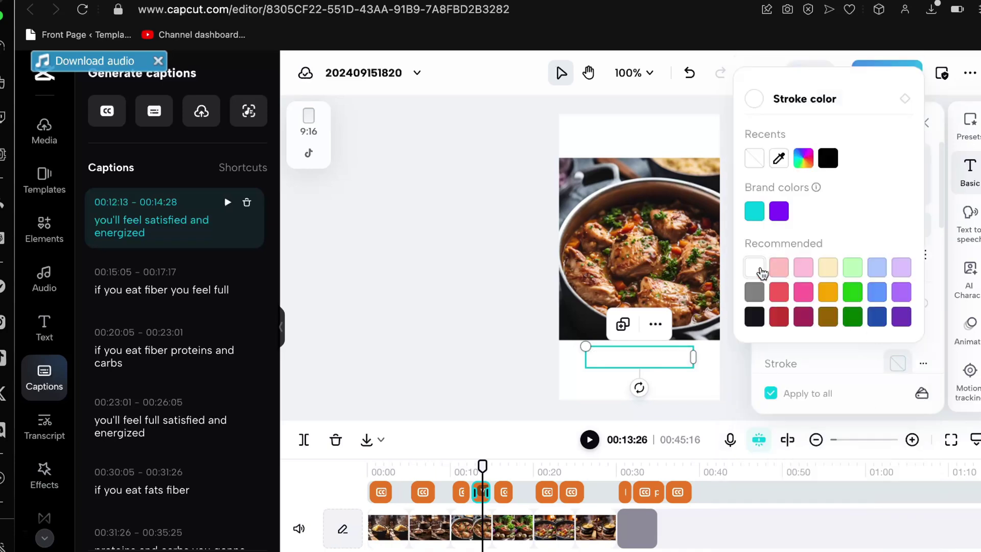
click(755, 317)
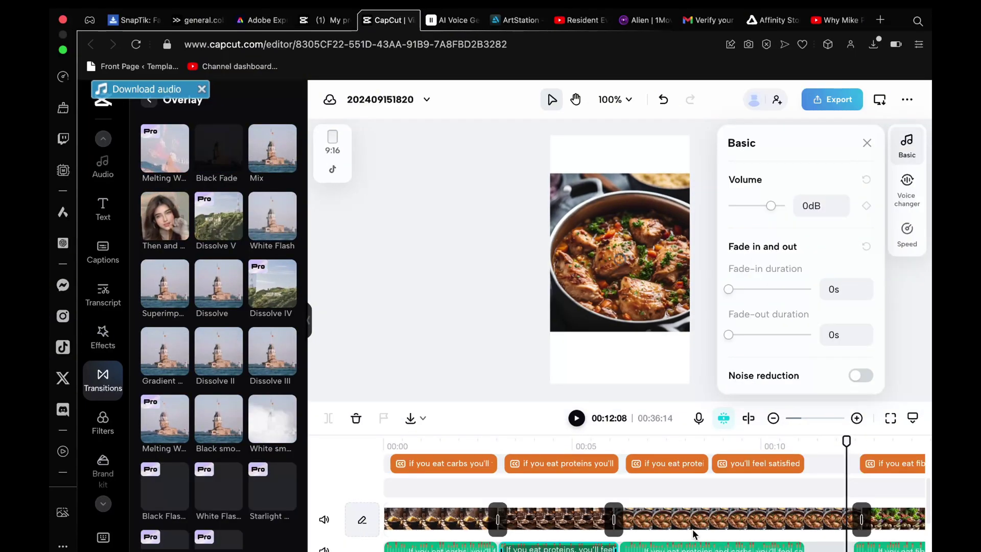
key(space)
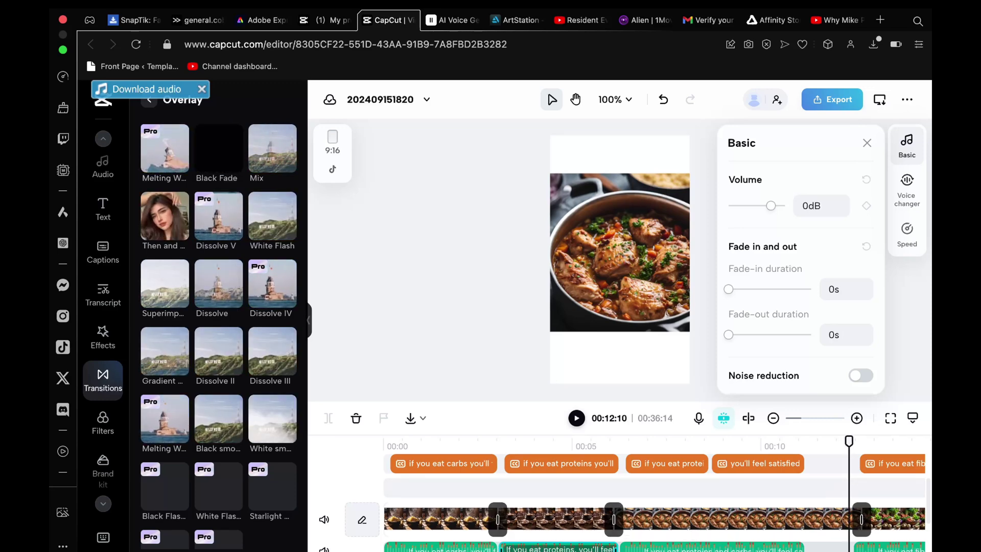
mouse_move(552, 550)
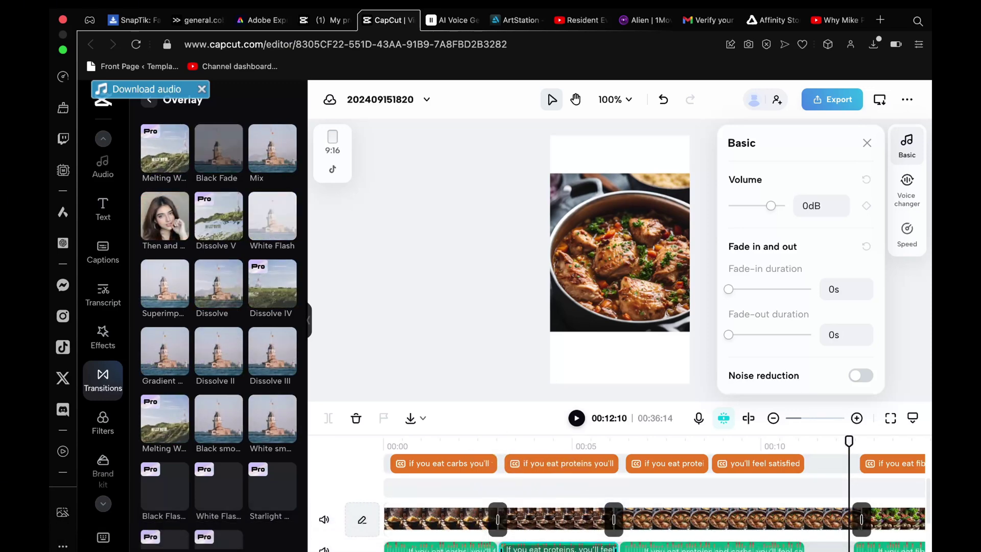
scroll(516, 548, right, 5)
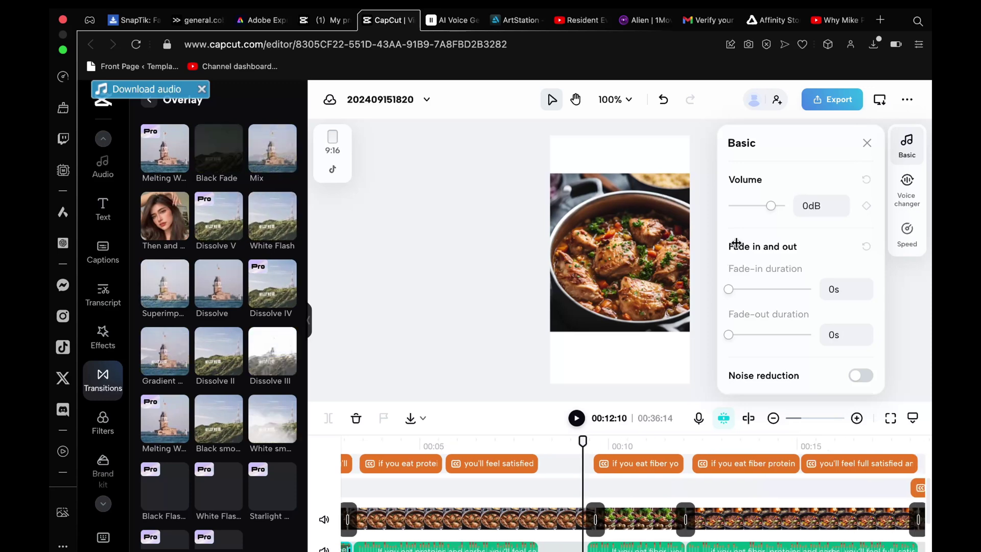
Export the finished video as a download named "Sample video", using the preset 1080p, 30fps MP4 settings
click(832, 105)
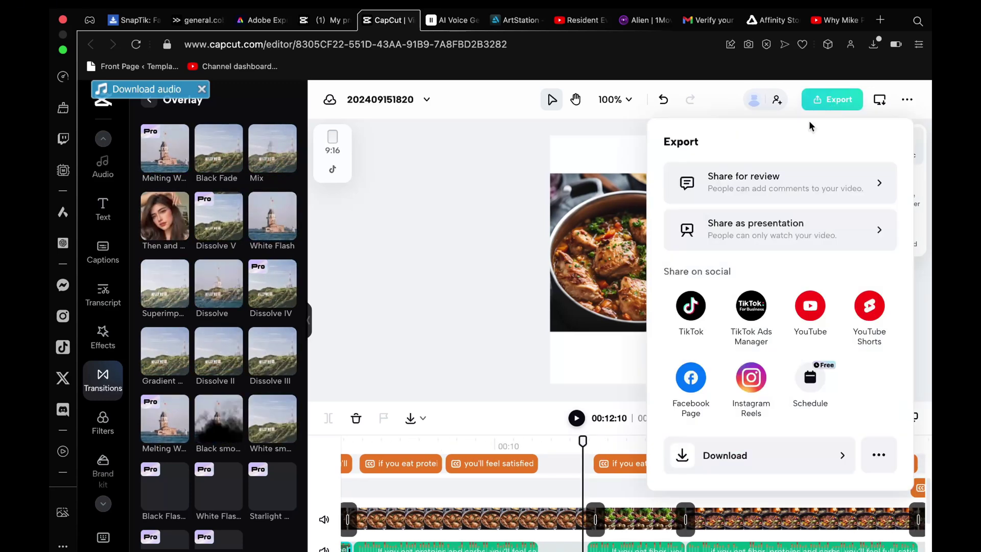
click(710, 457)
click(756, 244)
drag(767, 248, 651, 249)
text(Sa)
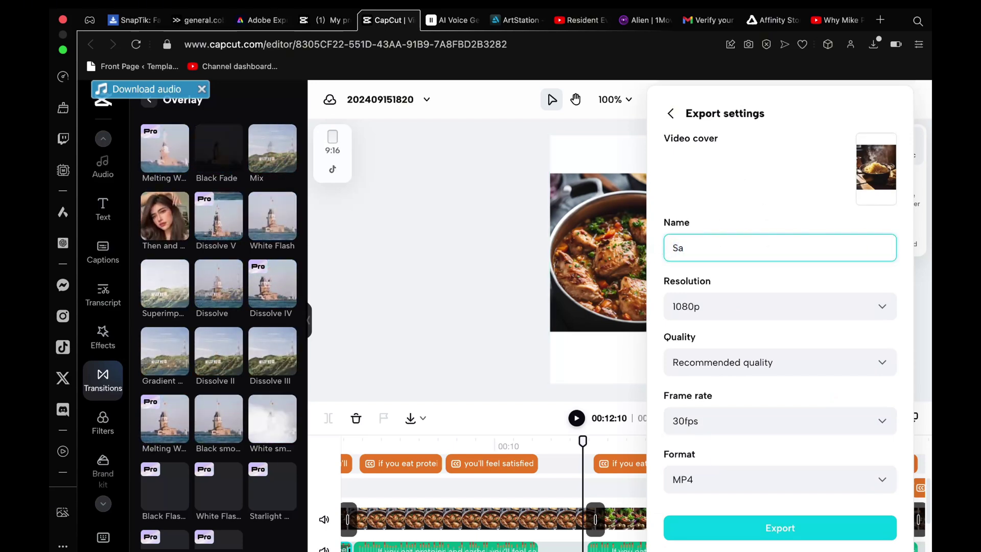
text(mple v)
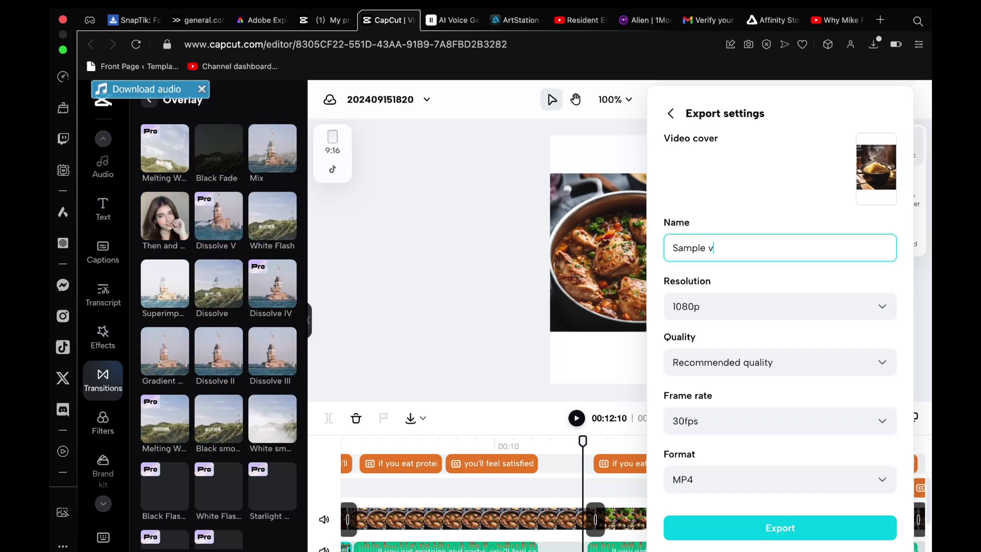
text(ideo)
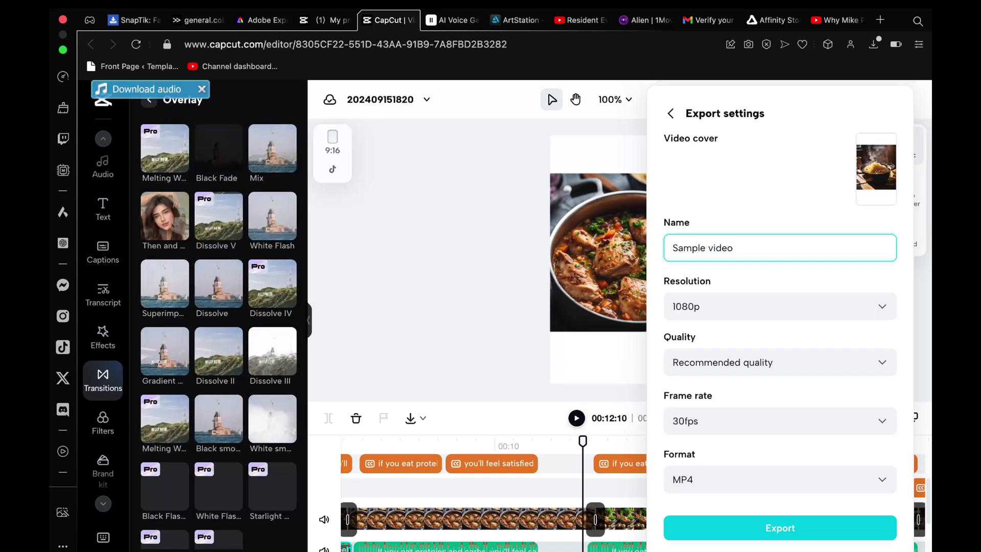
click(797, 530)
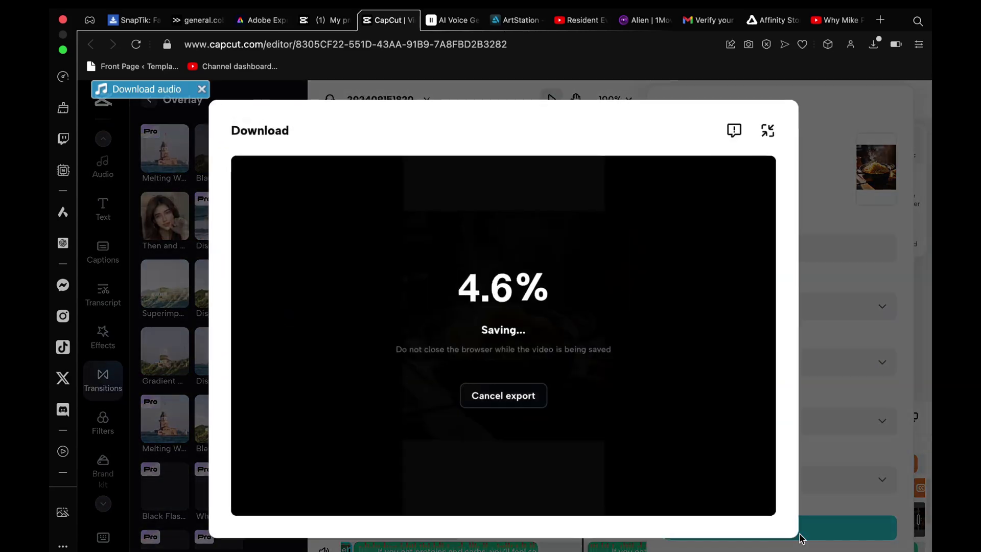